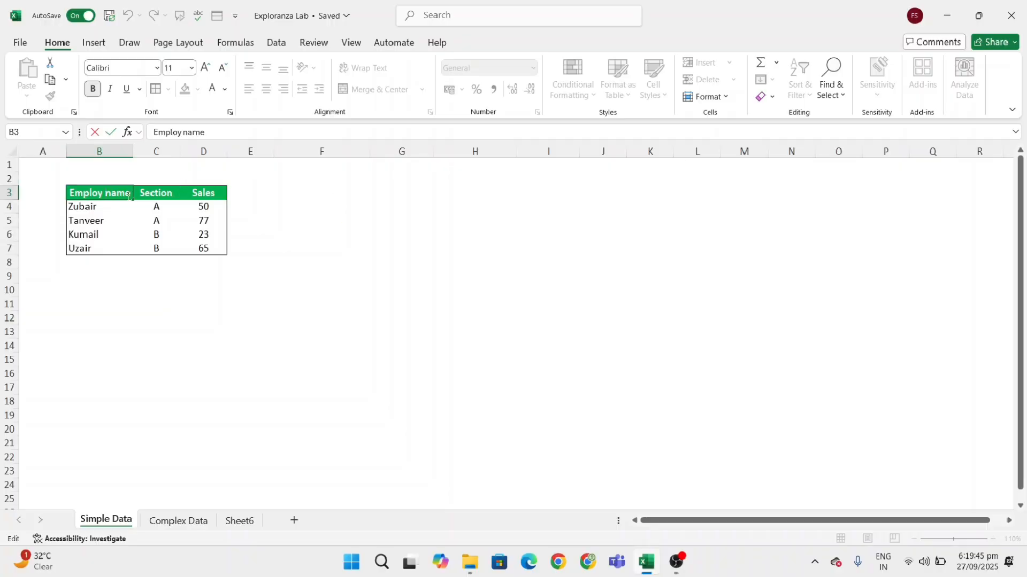
- Correct the header in B3 to "Employee name" and widen column B to fit it
{"action": "type", "text": "ee"}
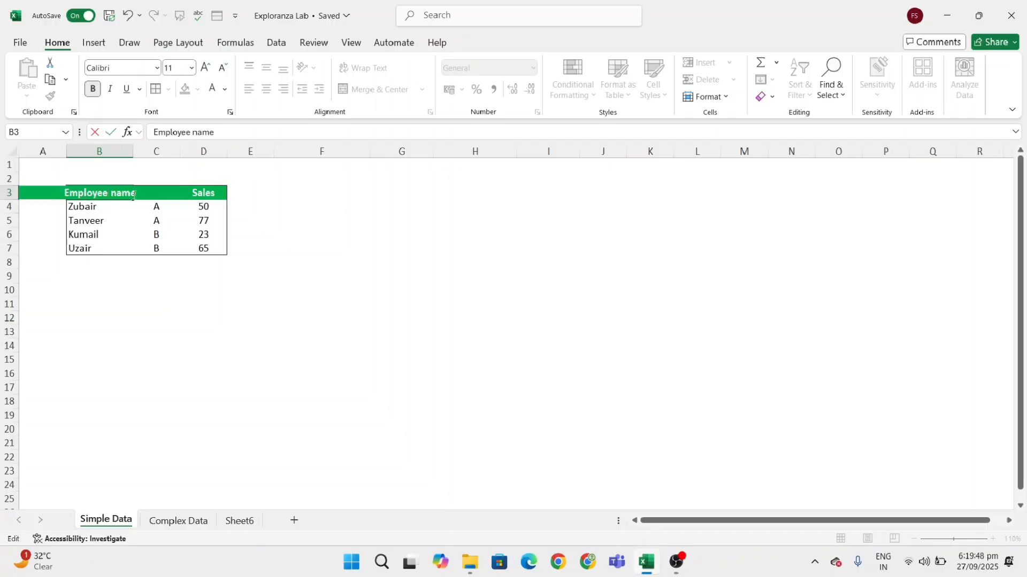
{"action": "key", "text": "Return"}
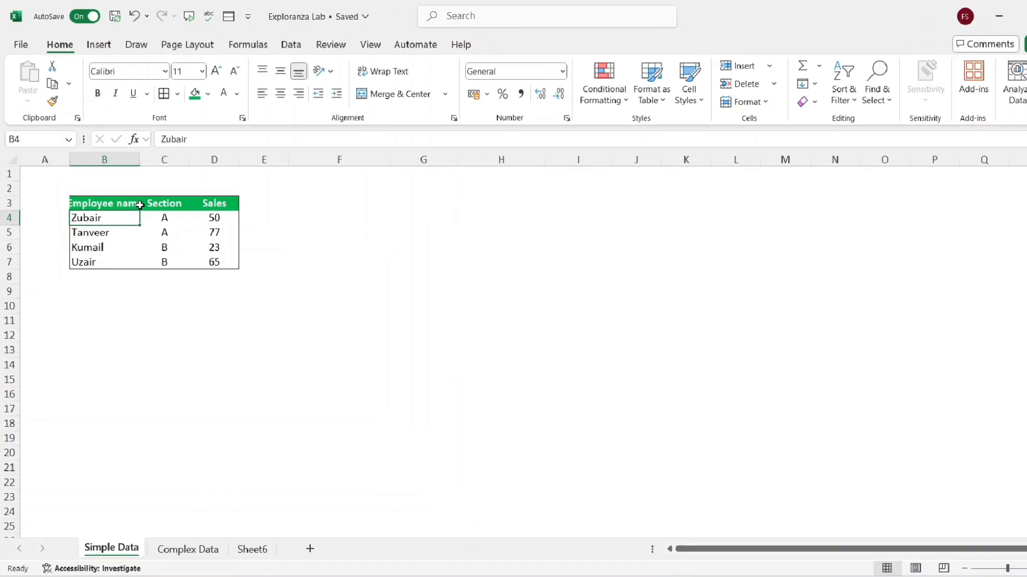
{"action": "left_click", "coordinate": [133, 194]}
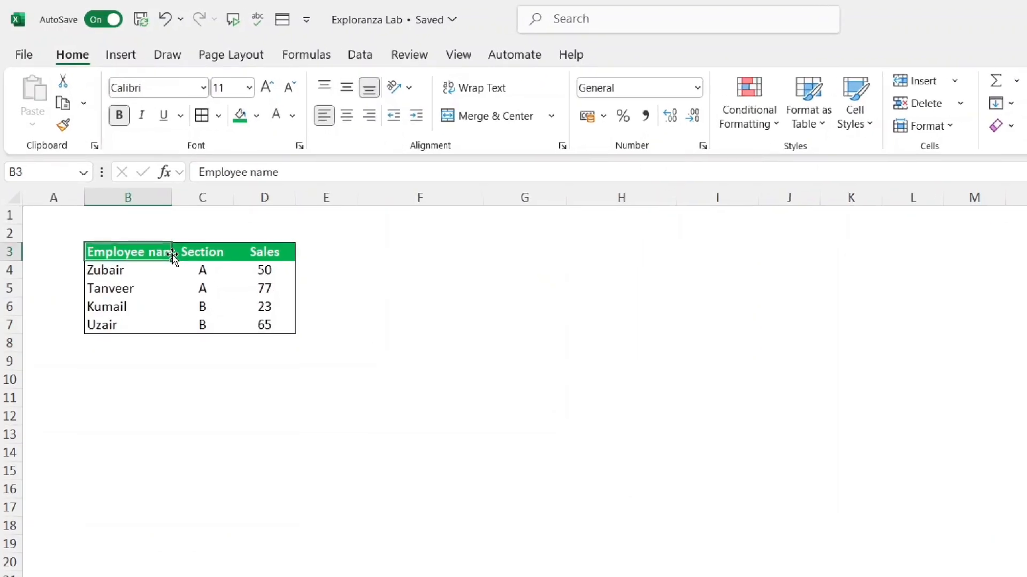
{"action": "left_click_drag", "start_coordinate": [180, 208], "coordinate": [198, 210]}
{"action": "left_click", "coordinate": [459, 317]}
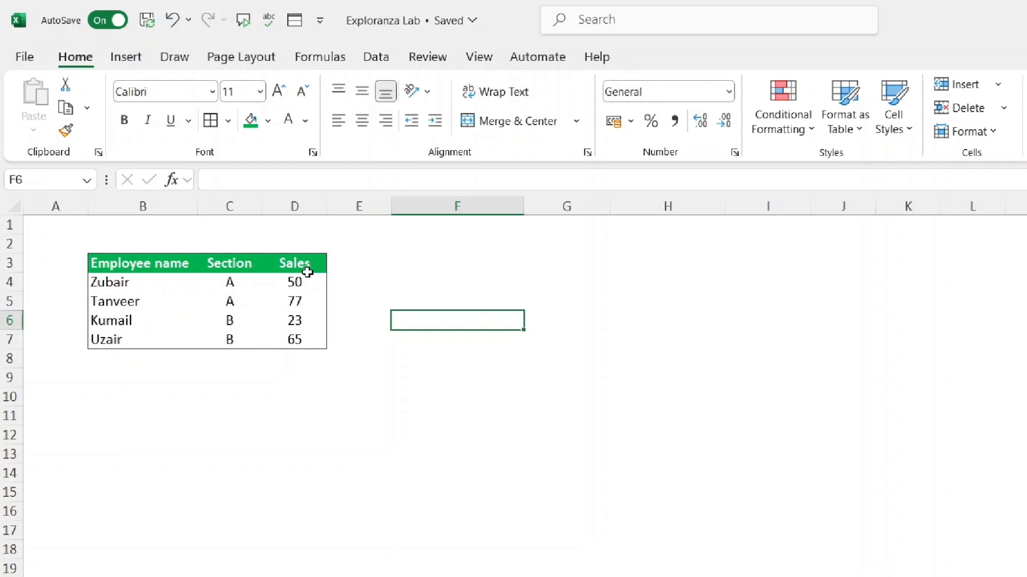
- Create a PivotTable on a new worksheet from the employee sales table in B3:D7 of Simple Data
{"action": "left_click", "coordinate": [150, 263]}
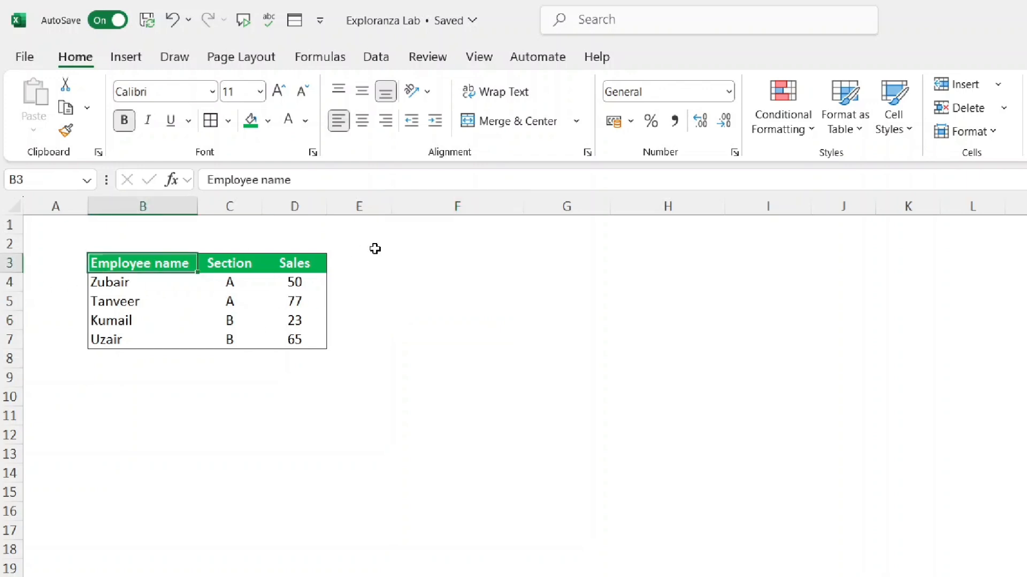
{"action": "key", "text": "ctrl+shift+Right"}
{"action": "key", "text": "ctrl+shift+Down"}
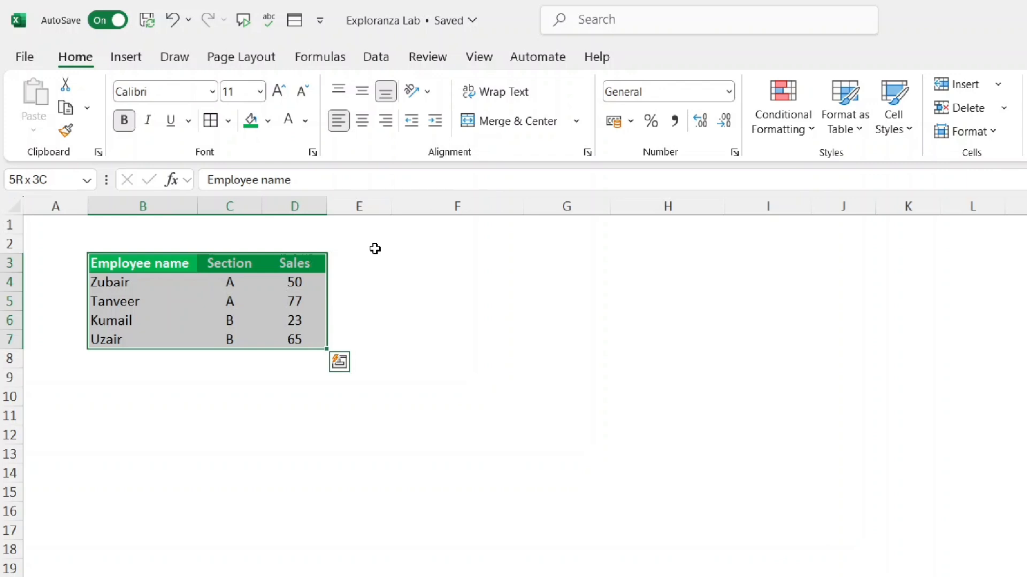
{"action": "left_click", "coordinate": [126, 57]}
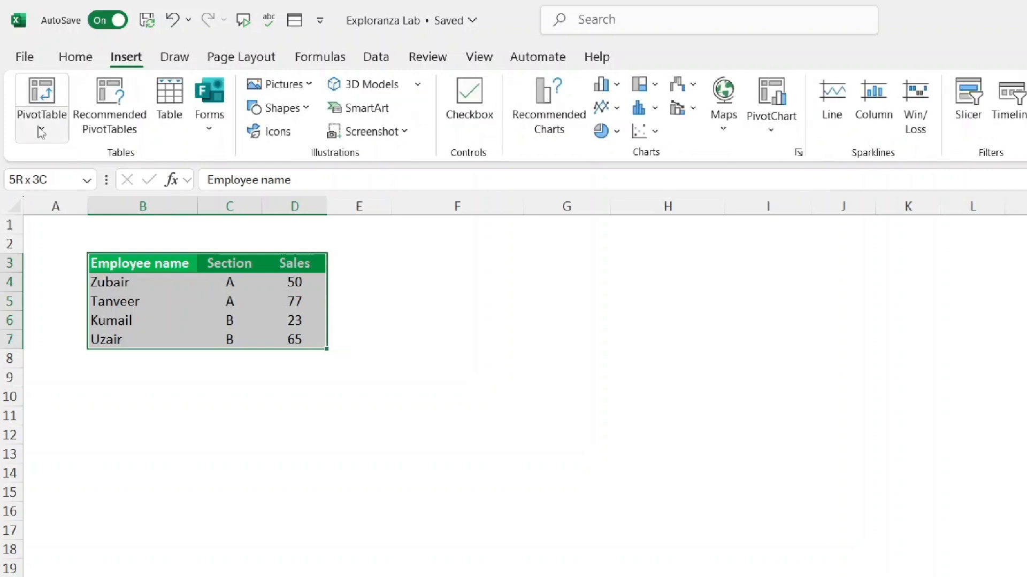
{"action": "left_click", "coordinate": [42, 131]}
{"action": "left_click", "coordinate": [63, 159]}
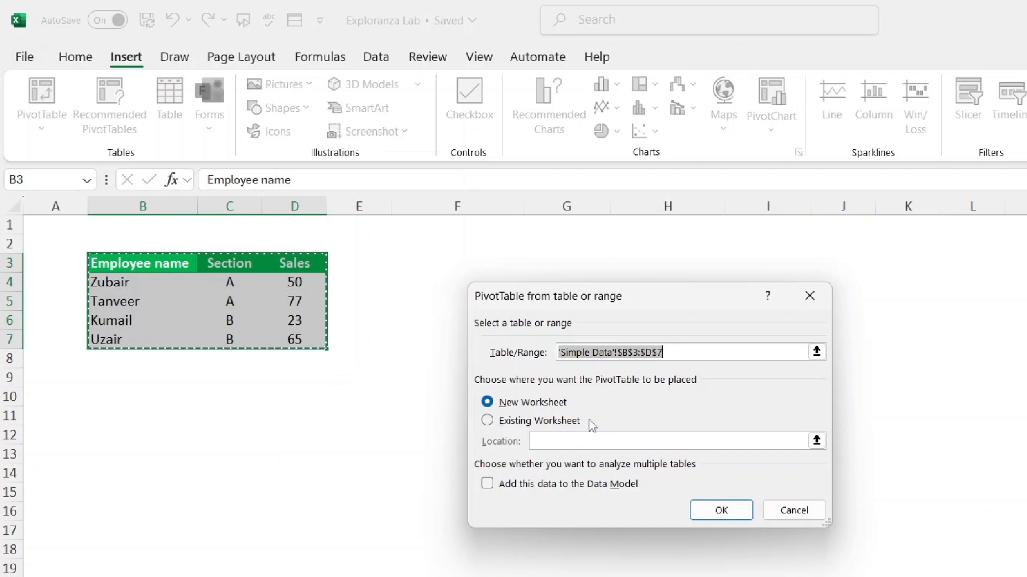
{"action": "left_click", "coordinate": [723, 512]}
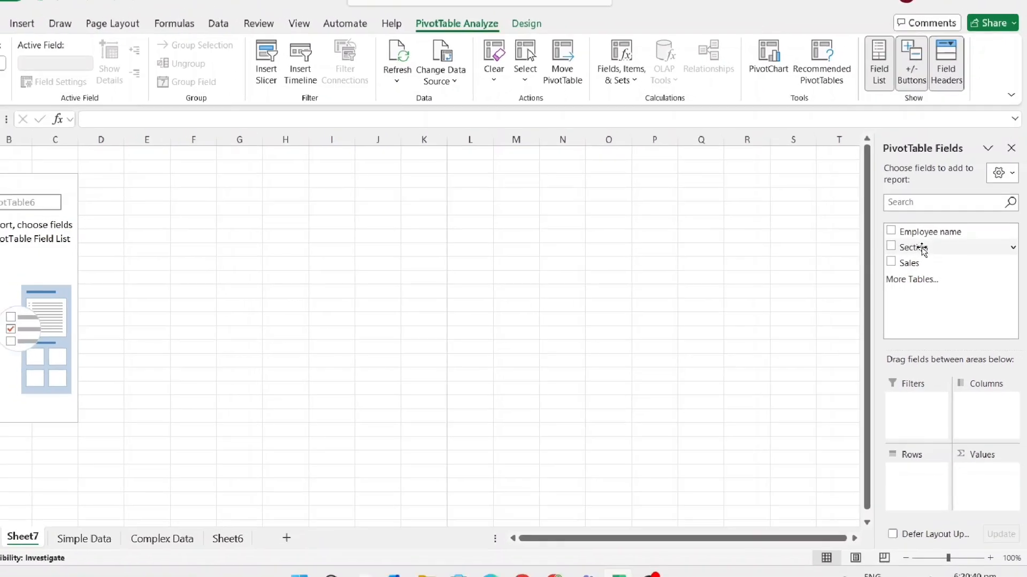
- Lay out the PivotTable with Section and then Employee name as rows and Sales as summed values
{"action": "left_click_drag", "start_coordinate": [920, 246], "coordinate": [938, 467]}
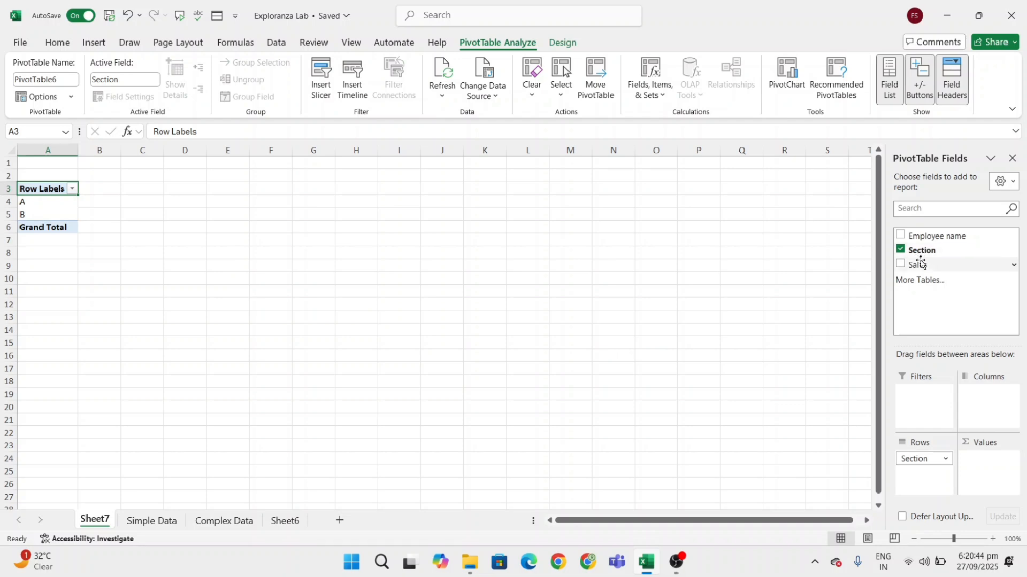
{"action": "left_click_drag", "start_coordinate": [917, 263], "coordinate": [987, 469]}
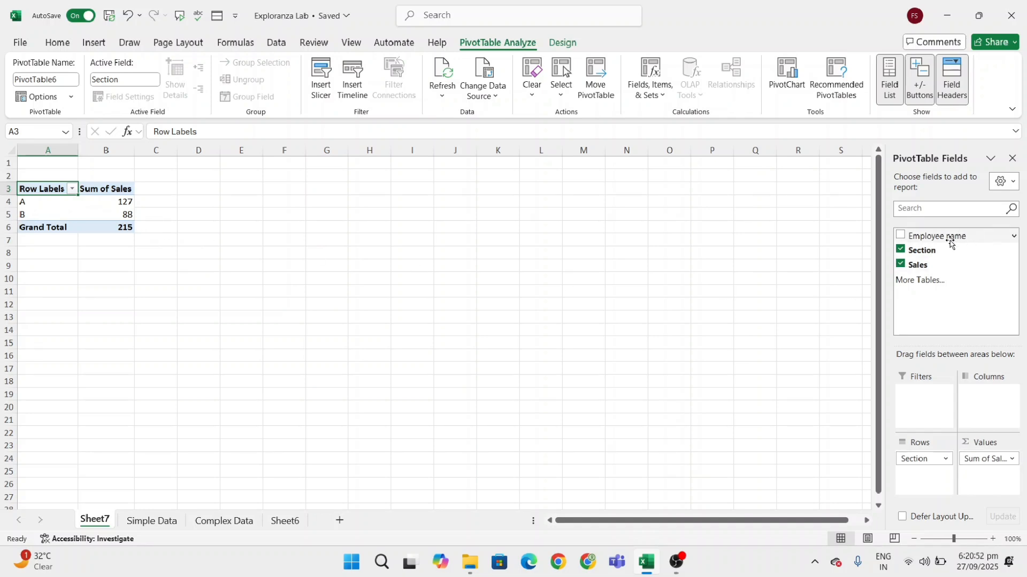
{"action": "left_click_drag", "start_coordinate": [950, 242], "coordinate": [947, 477]}
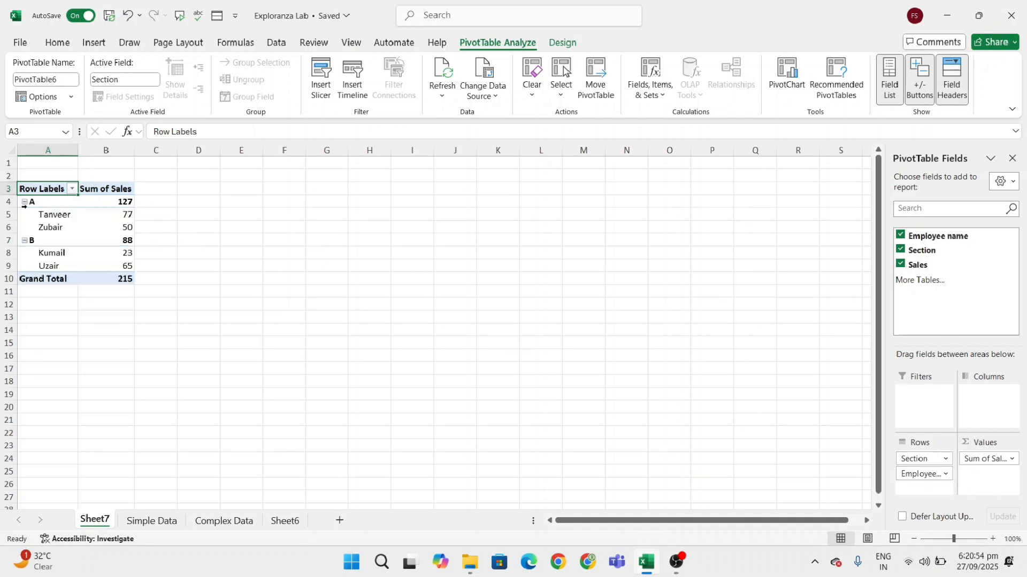
{"action": "left_click", "coordinate": [274, 238]}
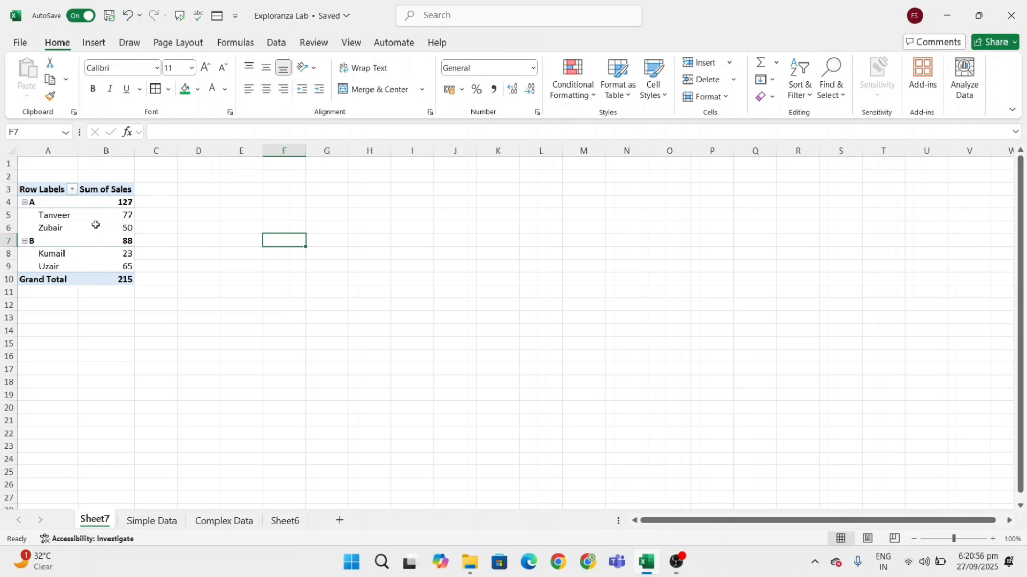
{"action": "mouse_move", "coordinate": [95, 224]}
{"action": "left_click", "coordinate": [131, 320]}
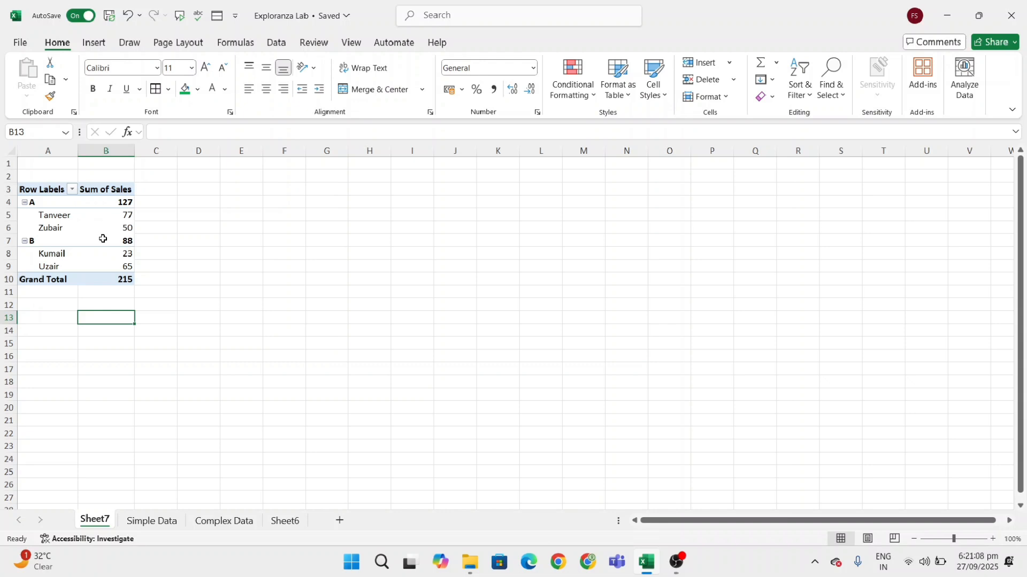
- Examine the Simple Data table and then the Section, Availability, Number of guests and Participation columns on the Complex Data sheet
{"action": "left_click", "coordinate": [150, 521]}
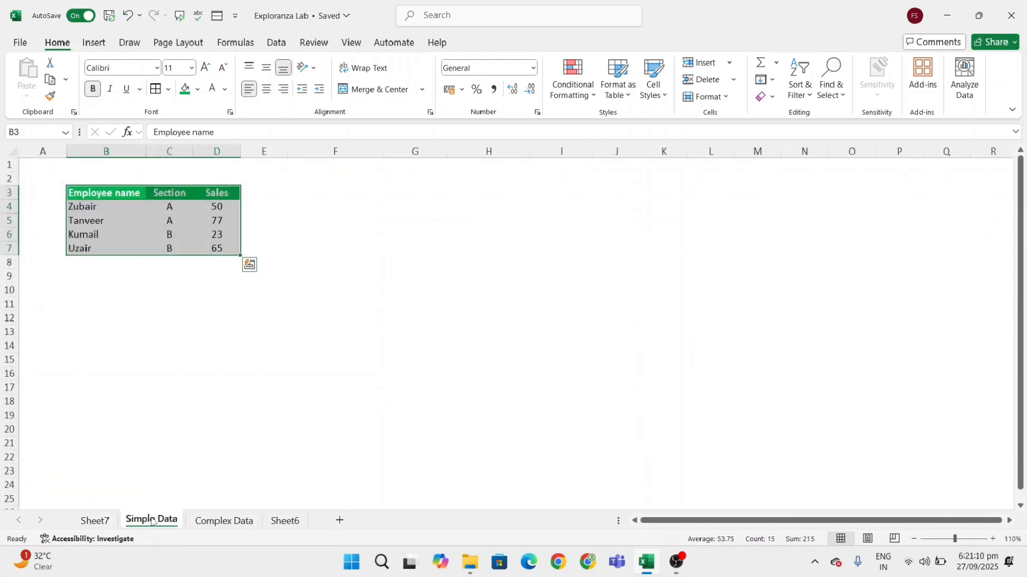
{"action": "left_click", "coordinate": [214, 362]}
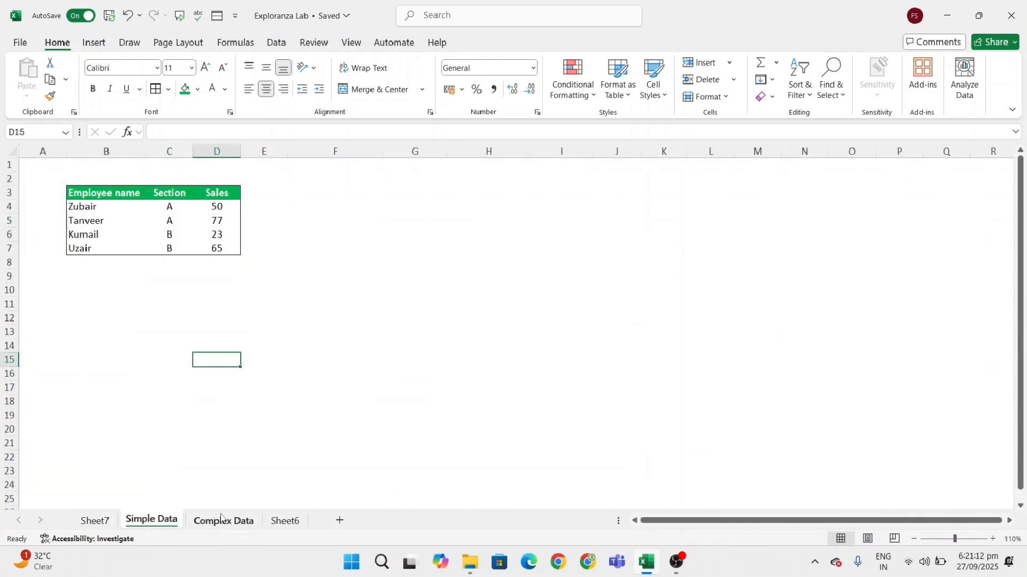
{"action": "left_click", "coordinate": [218, 523]}
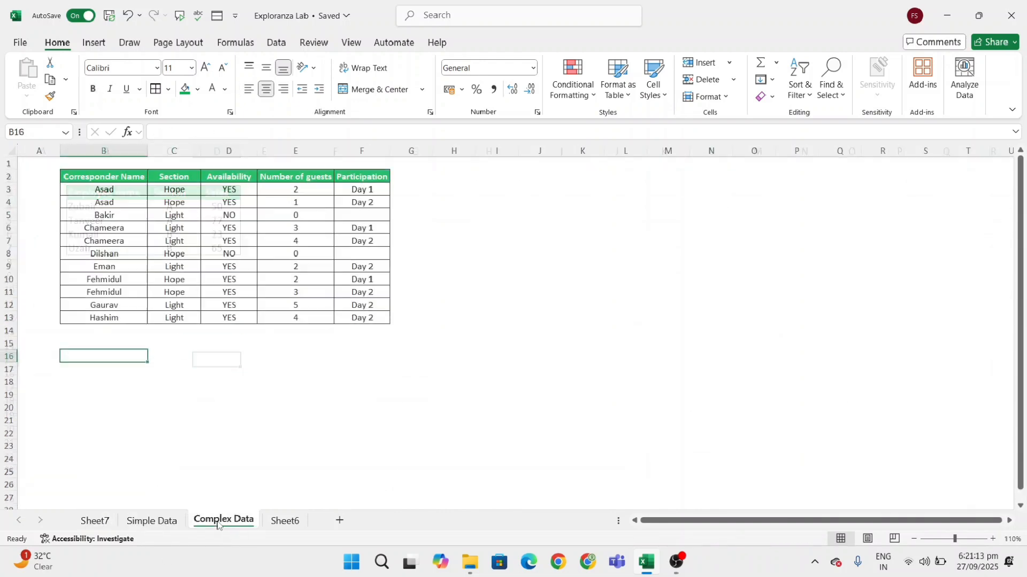
{"action": "left_click", "coordinate": [114, 171]}
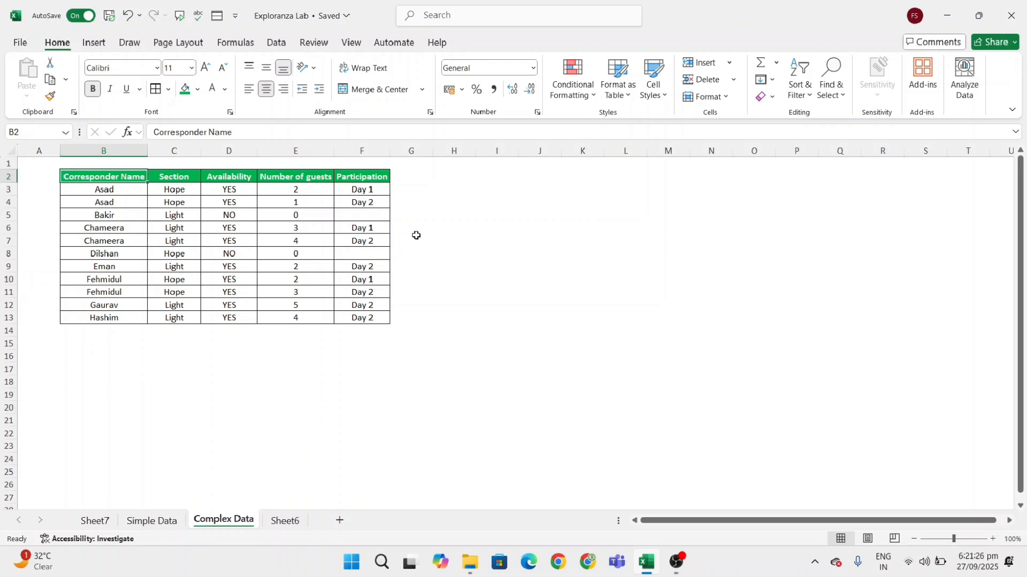
{"action": "key", "text": "Right"}
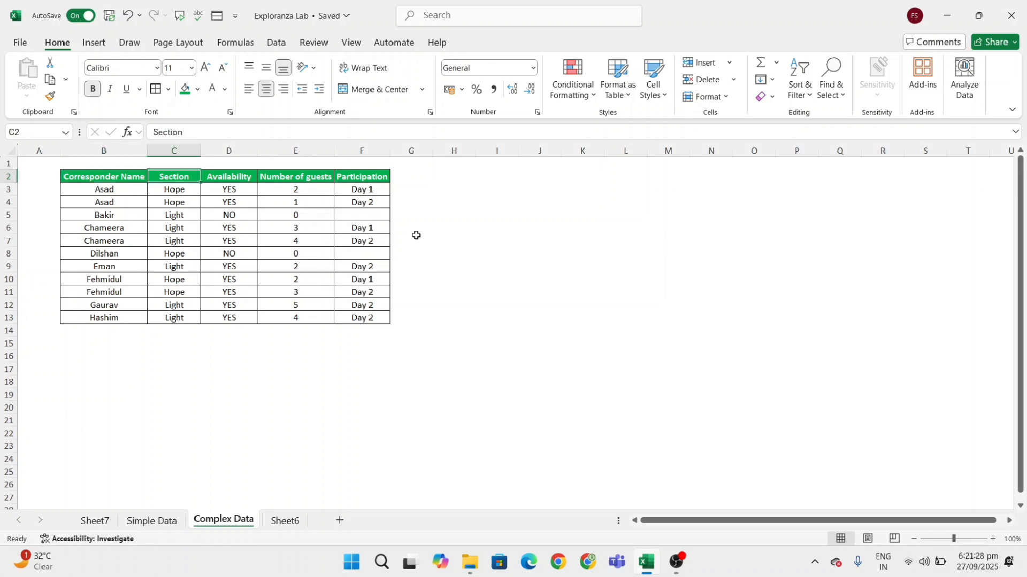
{"action": "key", "text": "Down"}
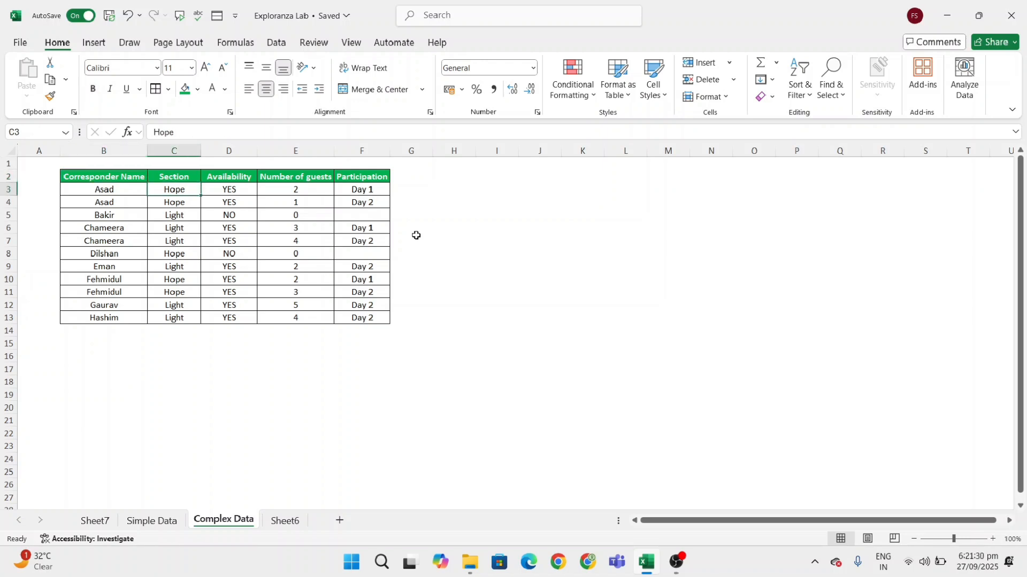
{"action": "key", "text": "Right"}
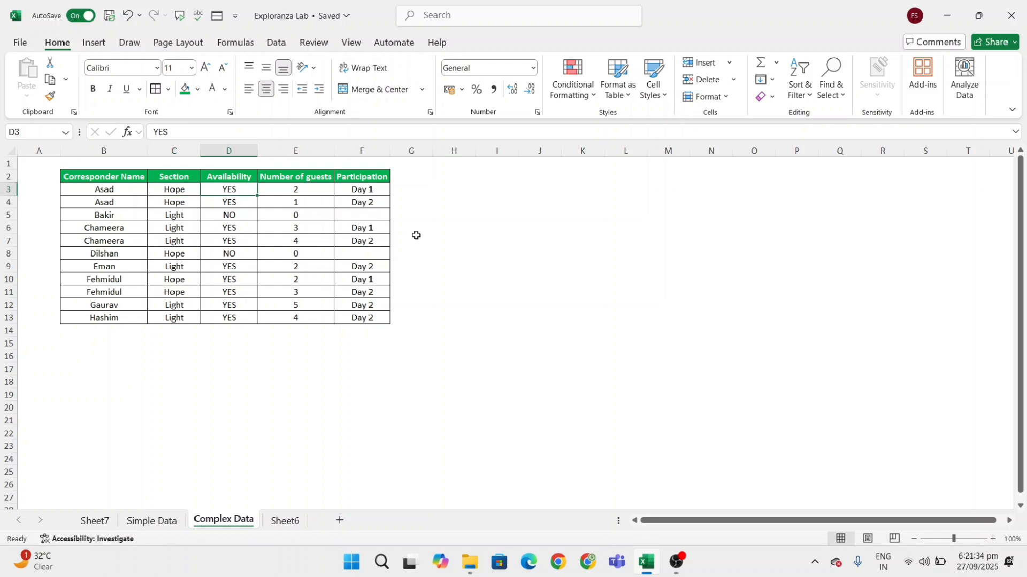
{"action": "key", "text": "Right"}
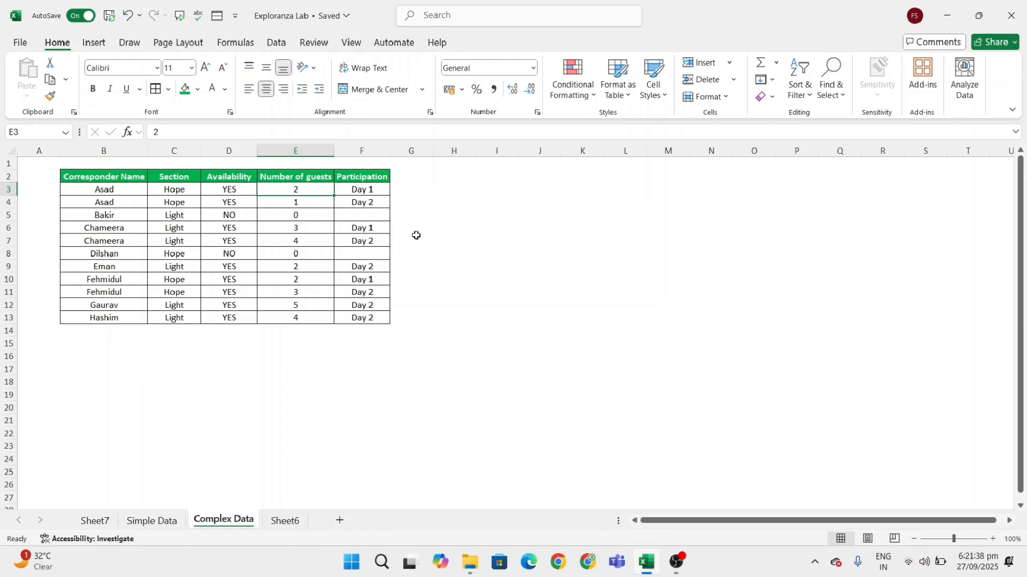
{"action": "key", "text": "Right"}
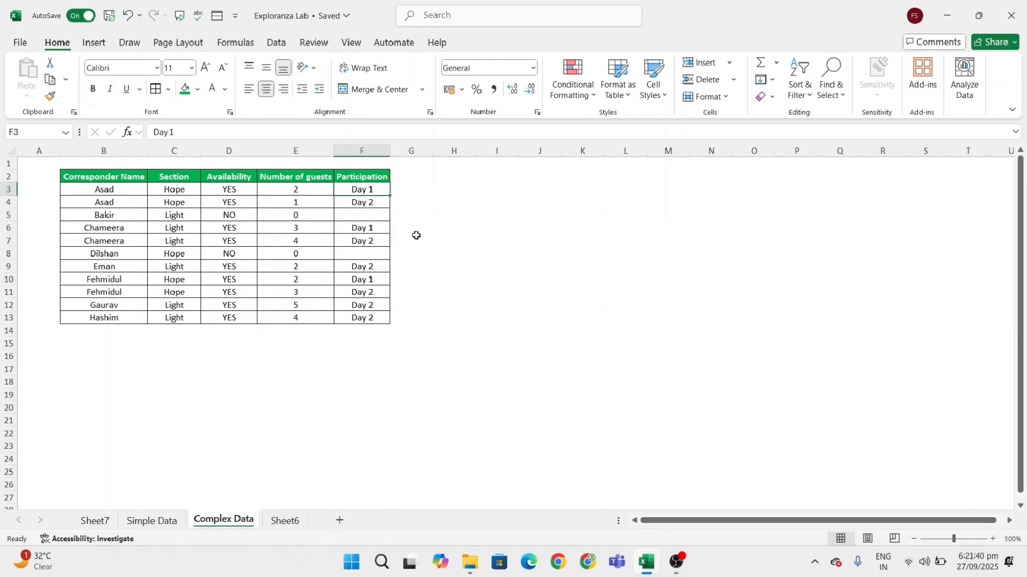
{"action": "key", "text": "Down"}
{"action": "key", "text": "Left"}
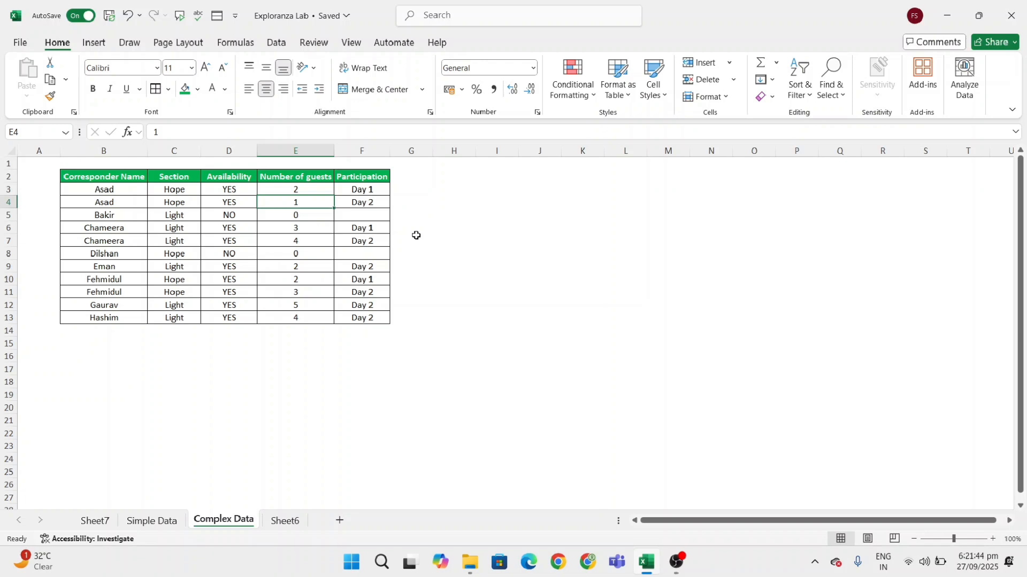
- Create a PivotTable on a new worksheet from the whole table B2:F13 on the Complex Data sheet
{"action": "key", "text": "Up"}
{"action": "key", "text": "Up"}
{"action": "key", "text": "Left"}
{"action": "key", "text": "Left"}
{"action": "key", "text": "Left"}
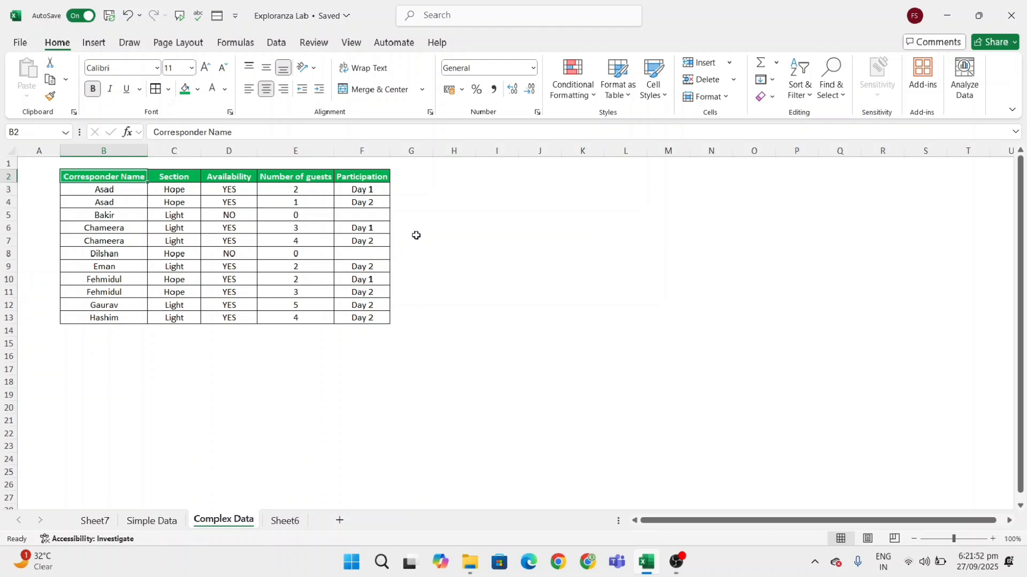
{"action": "key", "text": "ctrl+a"}
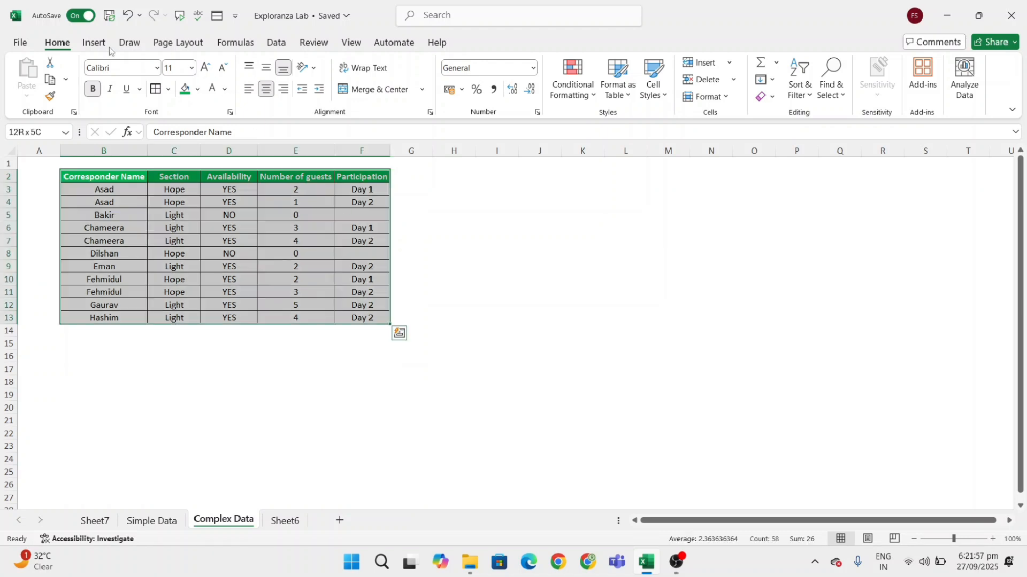
{"action": "left_click", "coordinate": [91, 45]}
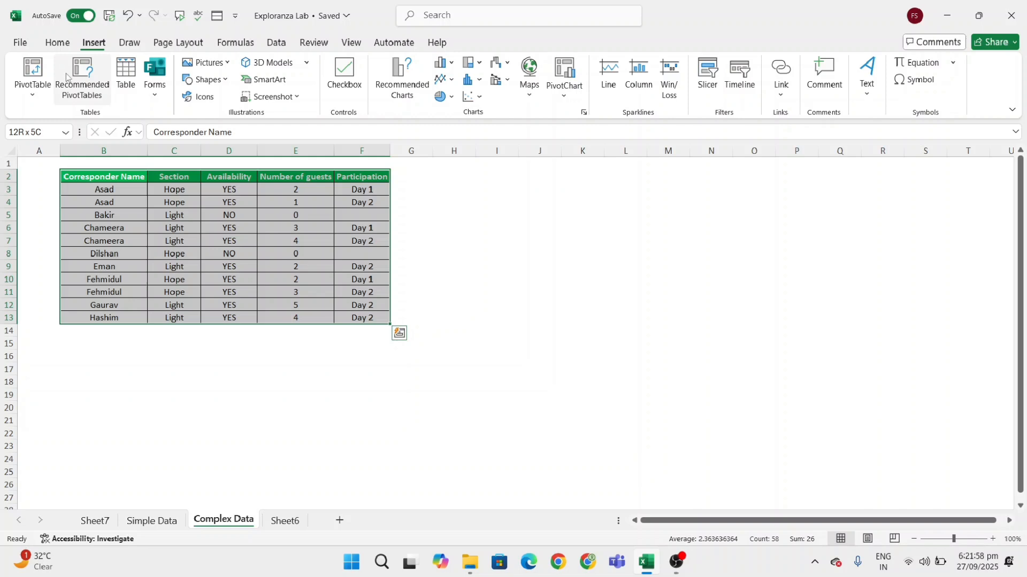
{"action": "left_click", "coordinate": [38, 95]}
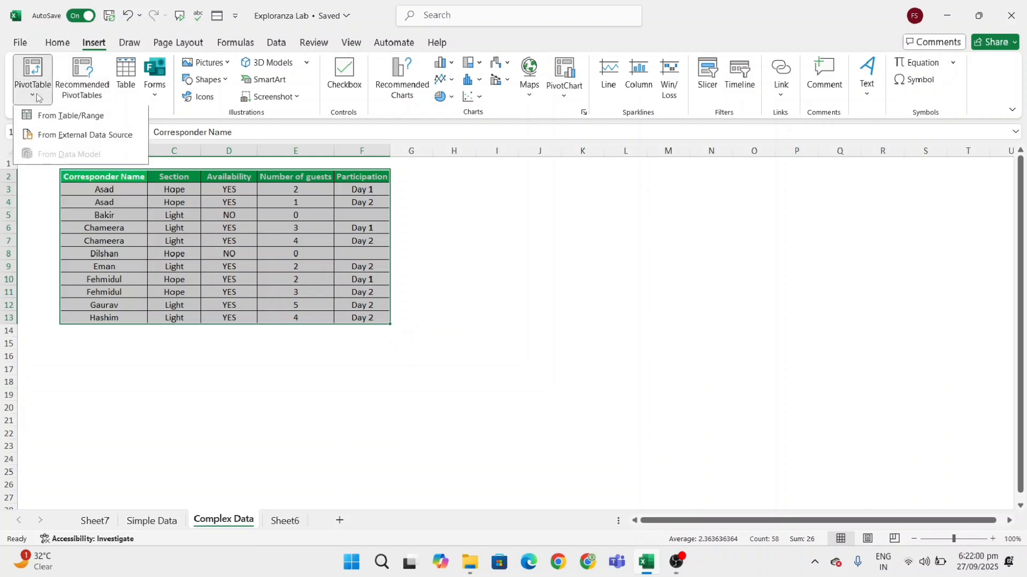
{"action": "left_click", "coordinate": [61, 118]}
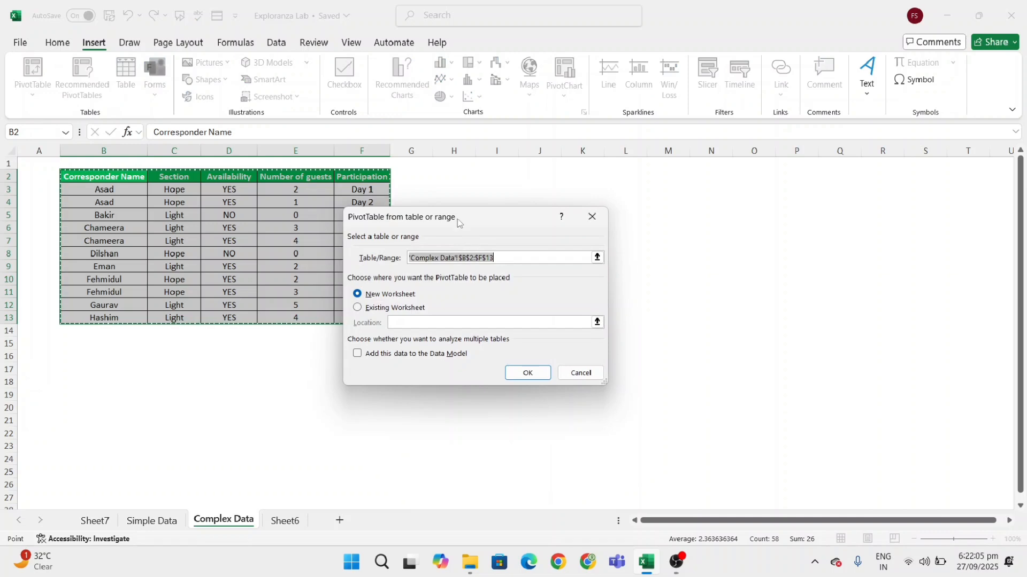
{"action": "left_click_drag", "start_coordinate": [459, 223], "coordinate": [517, 215]}
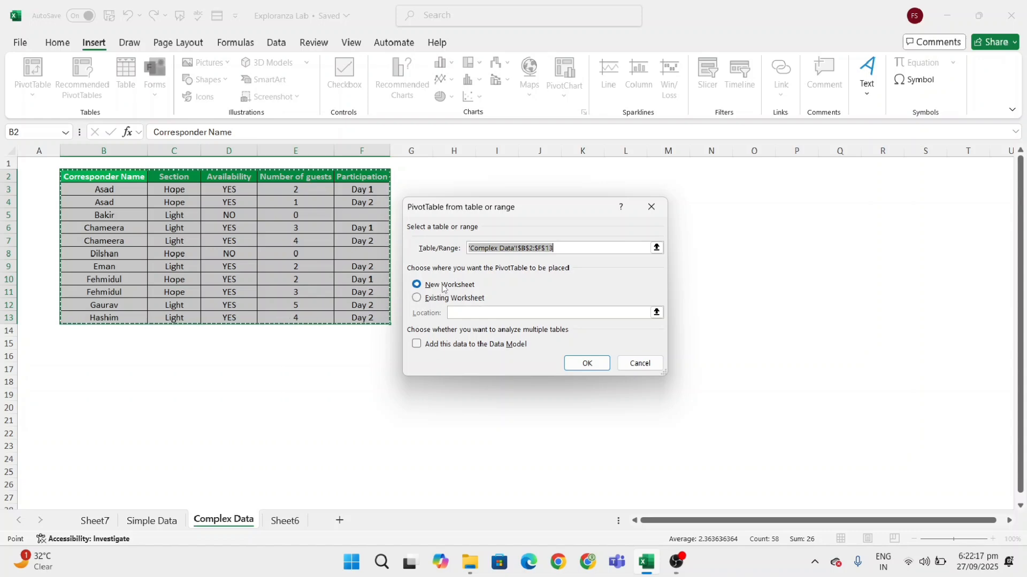
{"action": "left_click", "coordinate": [585, 364]}
- Hide the gridlines on the new PivotTable worksheet
{"action": "key", "text": "alt+w"}
{"action": "key", "text": "v"}
{"action": "key", "text": "g"}
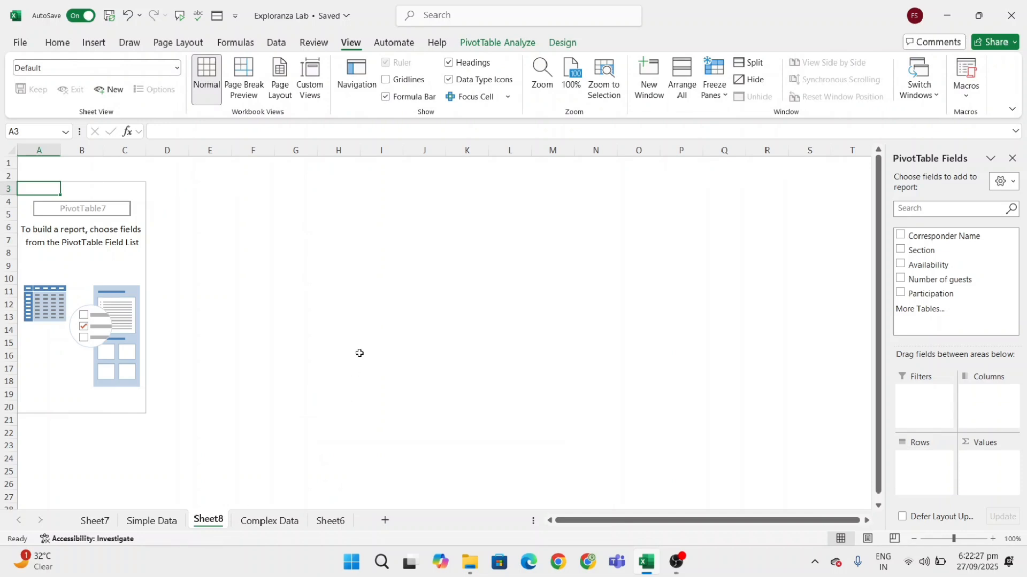
- Rename the new PivotTable worksheet as Pivot
{"action": "key", "text": "alt+h"}
{"action": "key", "text": "o"}
{"action": "key", "text": "r"}
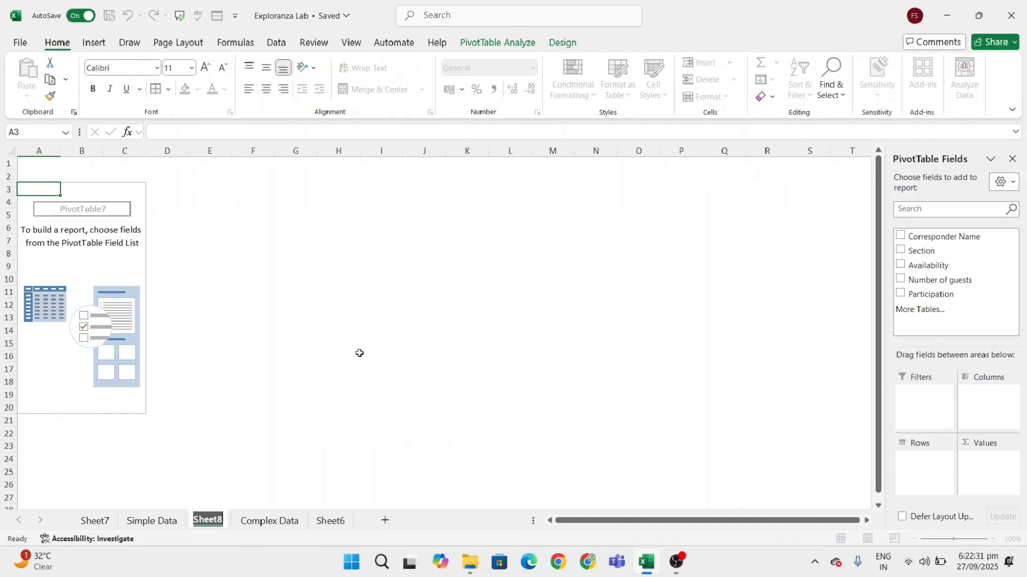
{"action": "type", "text": "Pivot"}
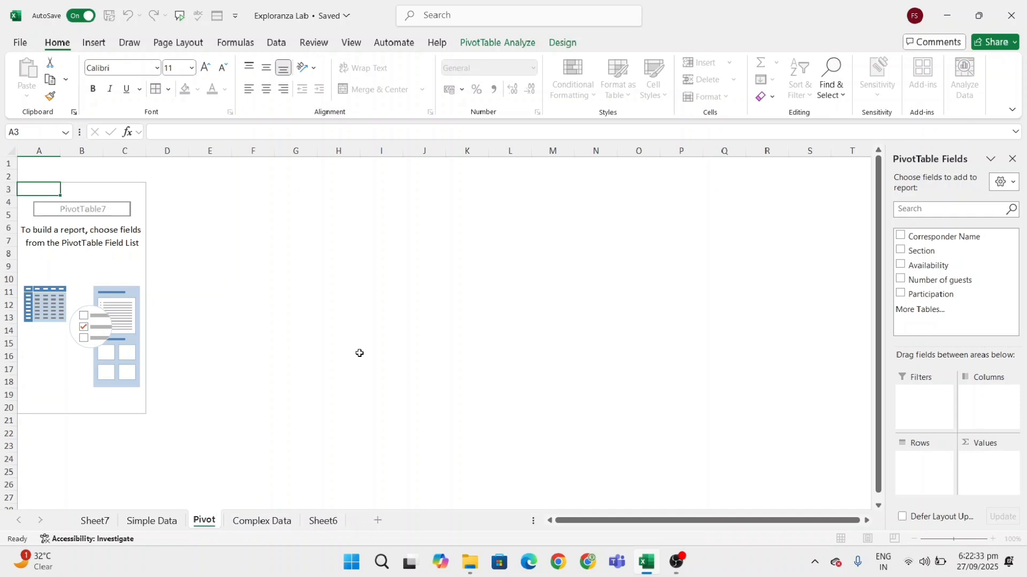
{"action": "key", "text": "Return"}
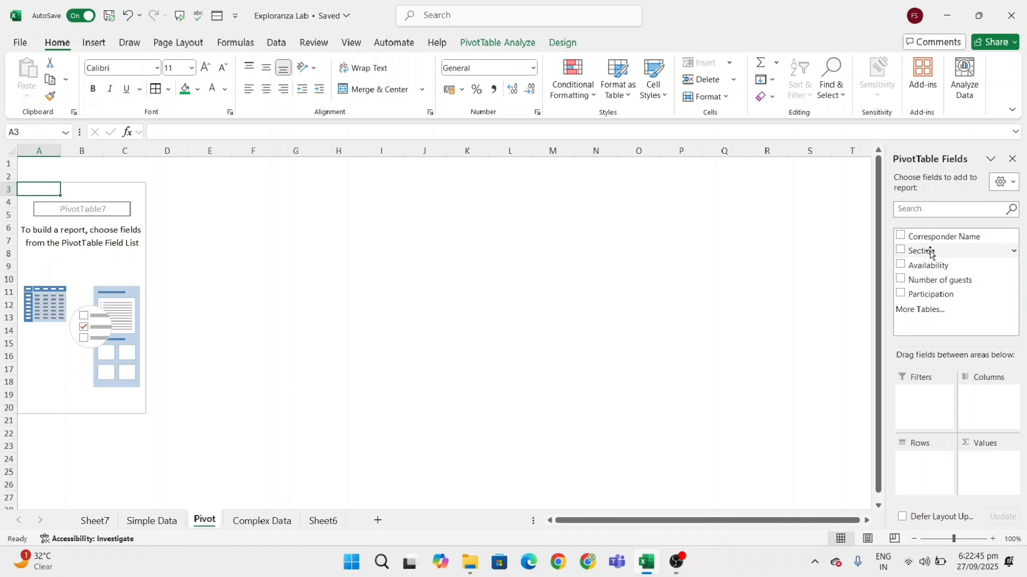
- Lay out the PivotTable with Section as rows and the sum of Number of guests as values, and check each section's row
{"action": "left_click_drag", "start_coordinate": [930, 255], "coordinate": [928, 463]}
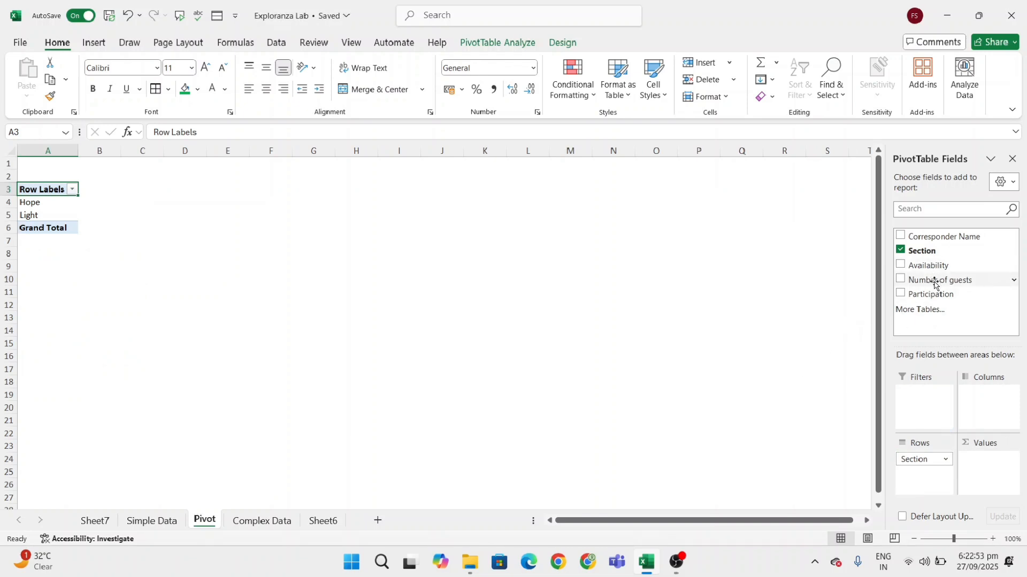
{"action": "left_click_drag", "start_coordinate": [933, 286], "coordinate": [1000, 485]}
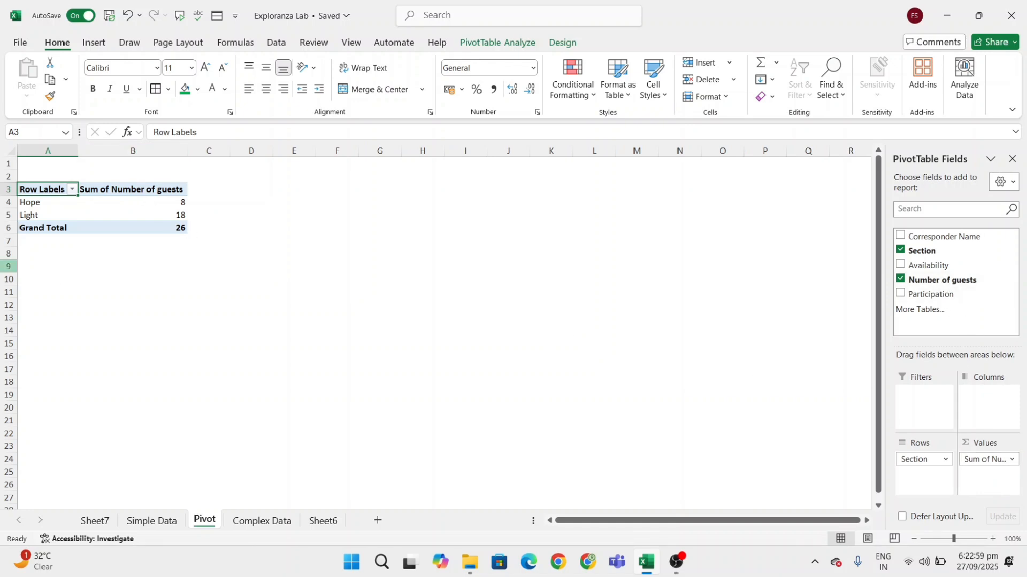
{"action": "left_click", "coordinate": [146, 163]}
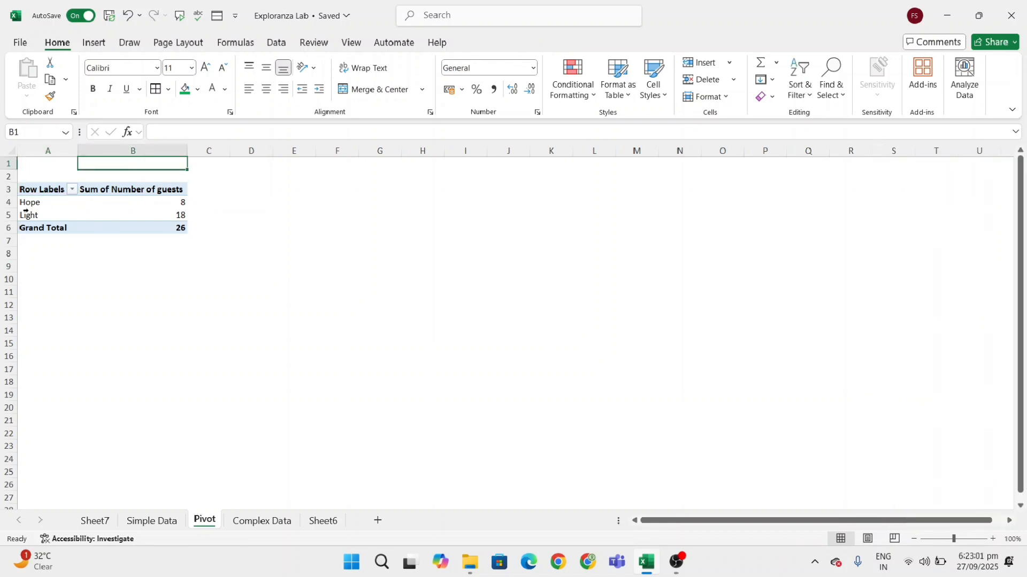
{"action": "left_click_drag", "start_coordinate": [27, 213], "coordinate": [93, 213]}
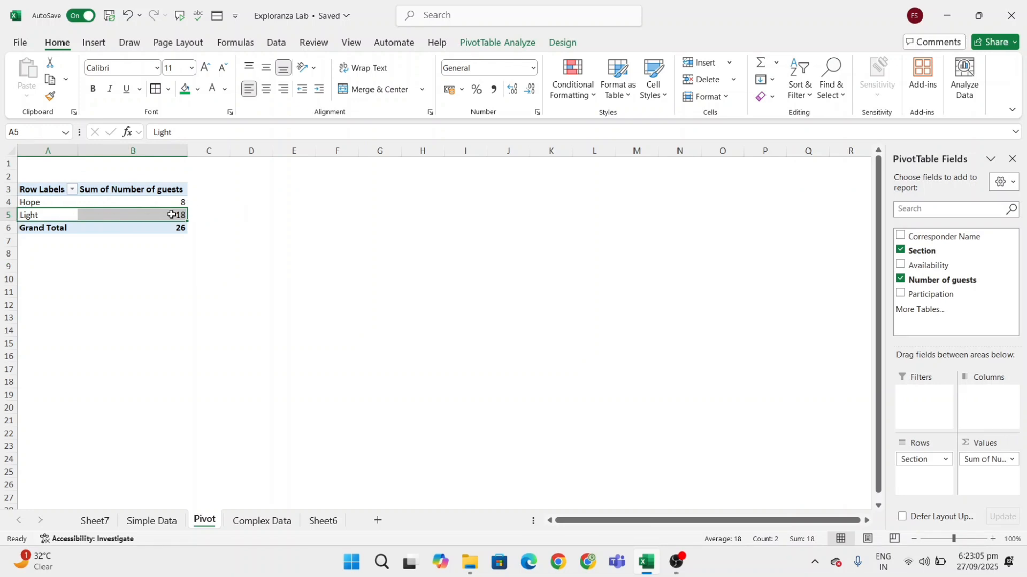
{"action": "left_click", "coordinate": [51, 202]}
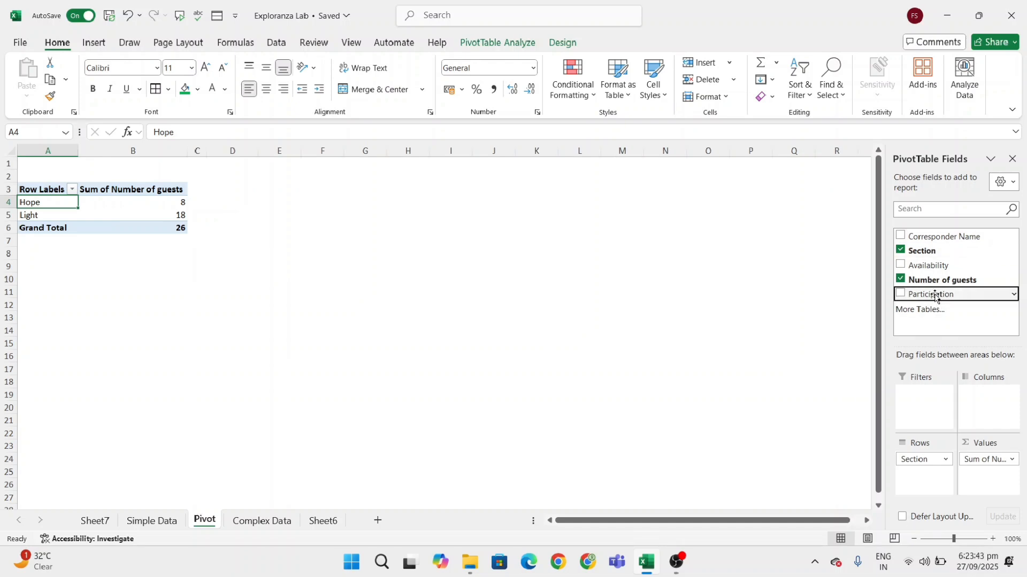
- Add Participation as the PivotTable's columns and filter out its blank item, keeping Day 1 and Day 2
{"action": "left_click_drag", "start_coordinate": [935, 298], "coordinate": [969, 401]}
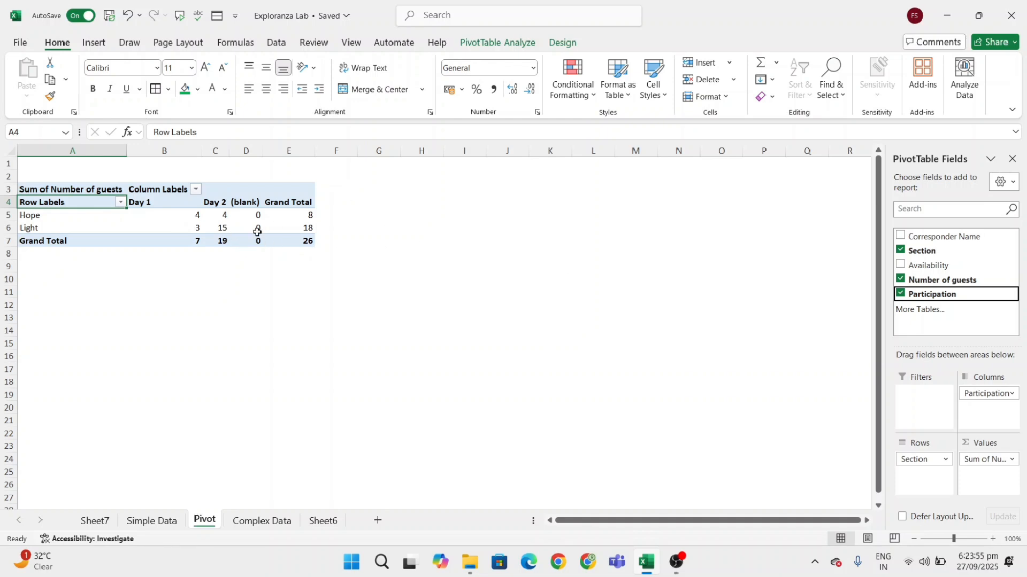
{"action": "left_click", "coordinate": [196, 189]}
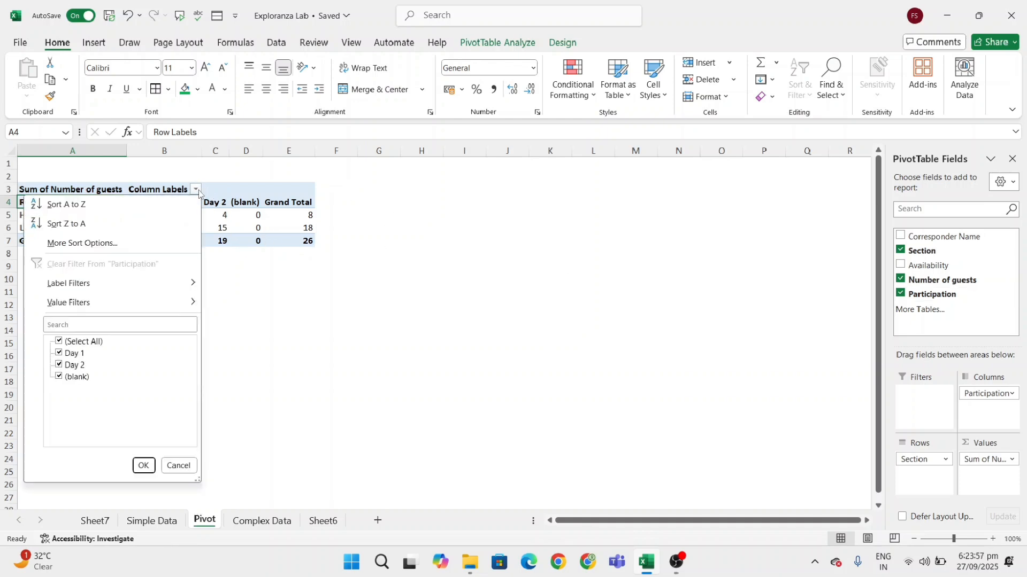
{"action": "left_click", "coordinate": [78, 377]}
{"action": "left_click", "coordinate": [57, 378]}
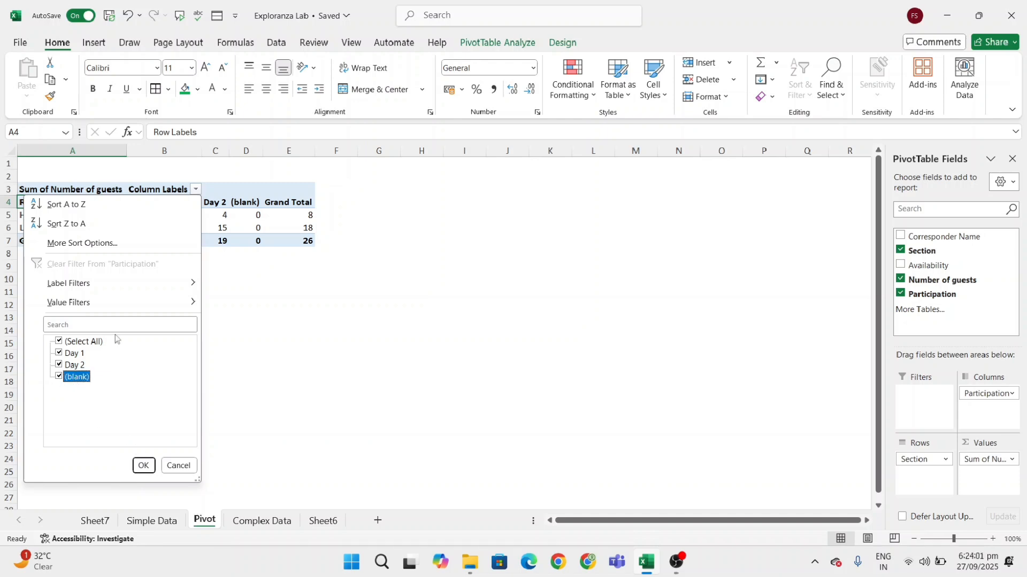
{"action": "left_click", "coordinate": [283, 278]}
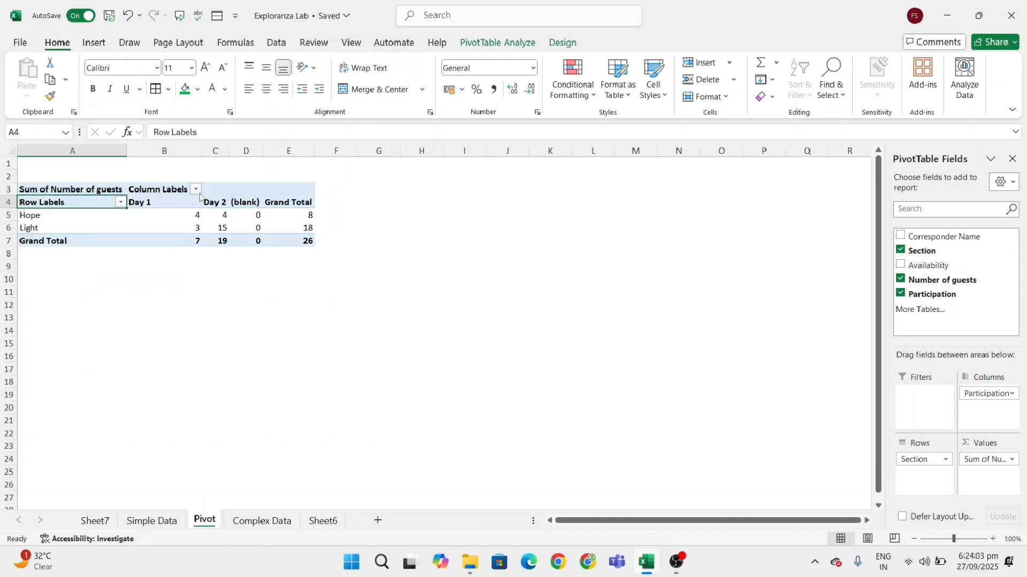
{"action": "left_click", "coordinate": [196, 190]}
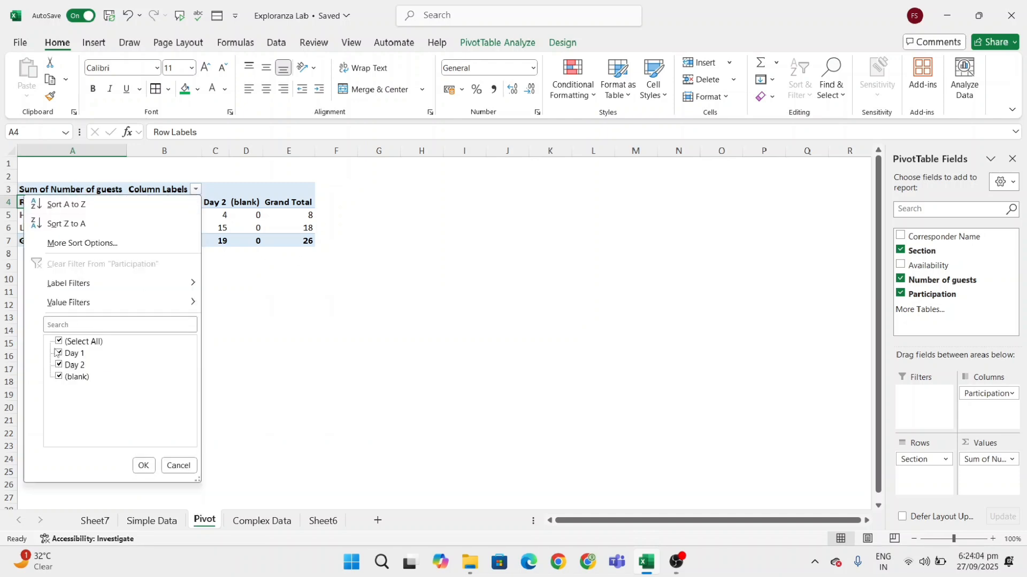
{"action": "left_click", "coordinate": [59, 377]}
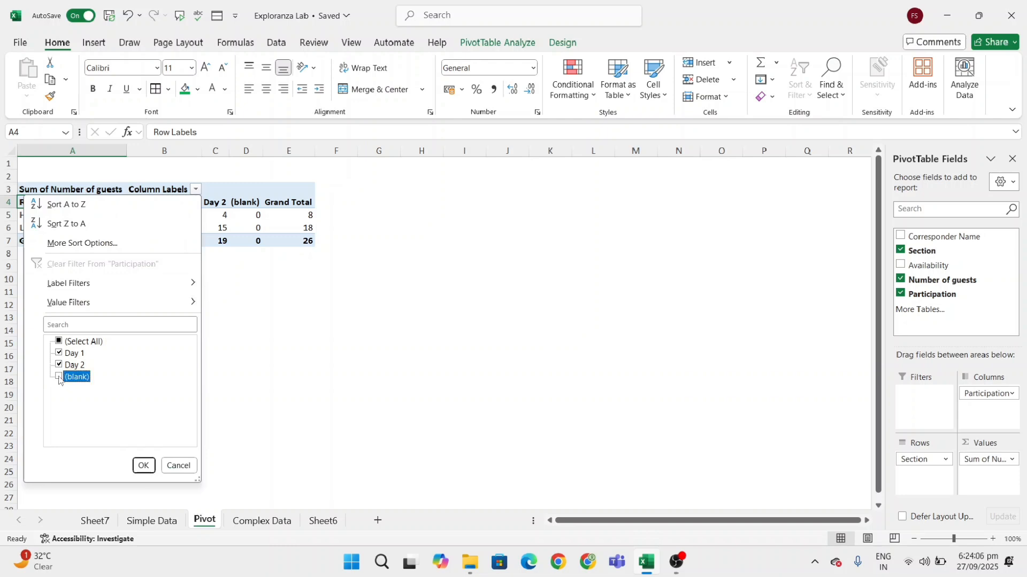
{"action": "left_click", "coordinate": [143, 466]}
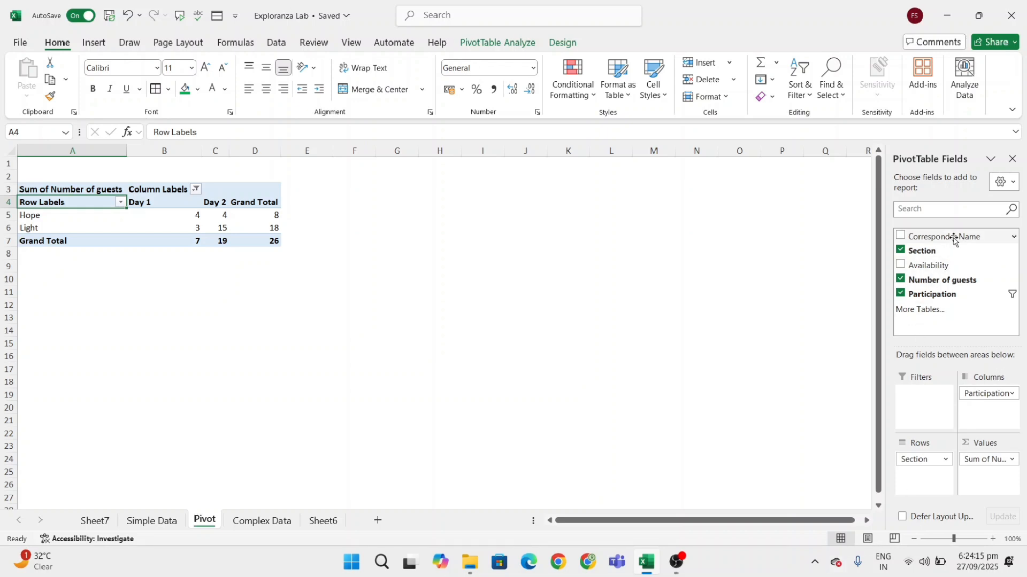
- Nest Corresponder Name under Section in the PivotTable rows and turn off the subtotals
{"action": "left_click_drag", "start_coordinate": [954, 240], "coordinate": [930, 473]}
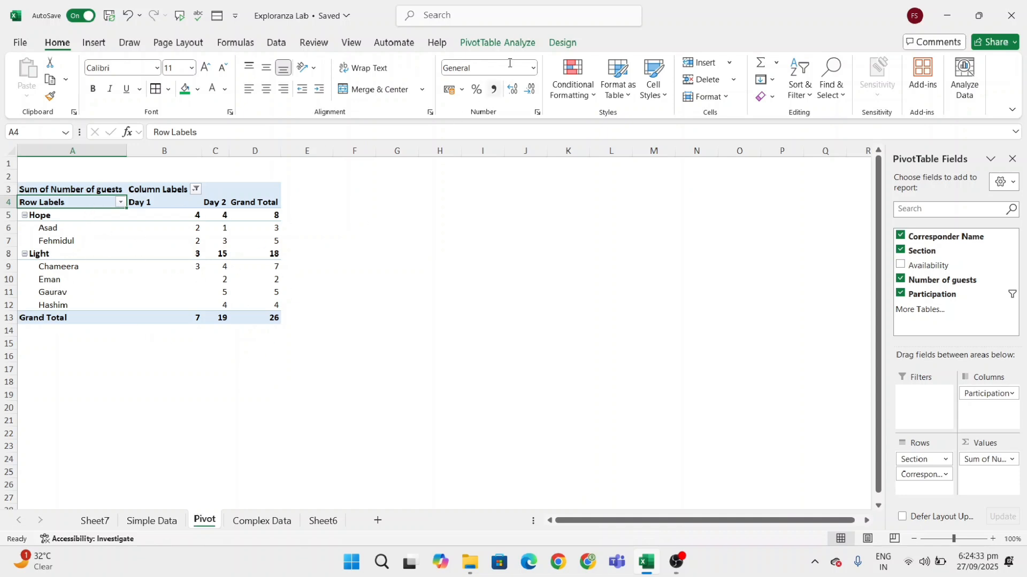
{"action": "left_click", "coordinate": [512, 46]}
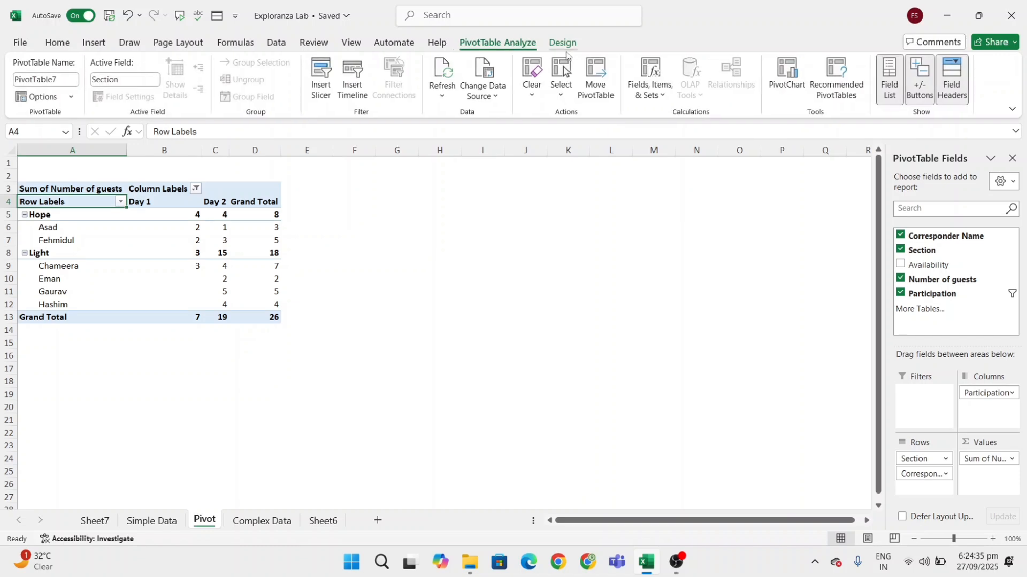
{"action": "left_click", "coordinate": [566, 45]}
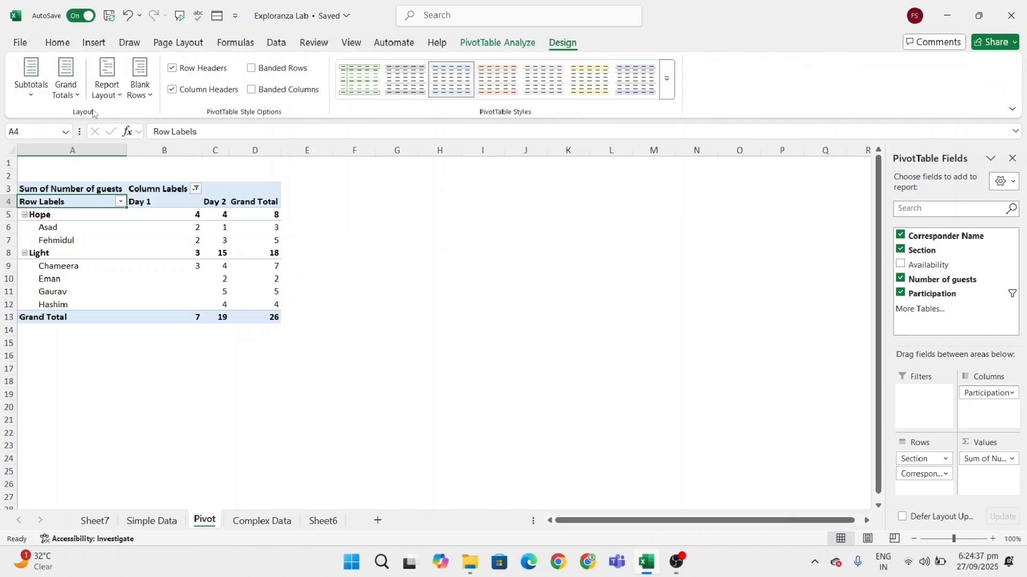
{"action": "left_click", "coordinate": [44, 100]}
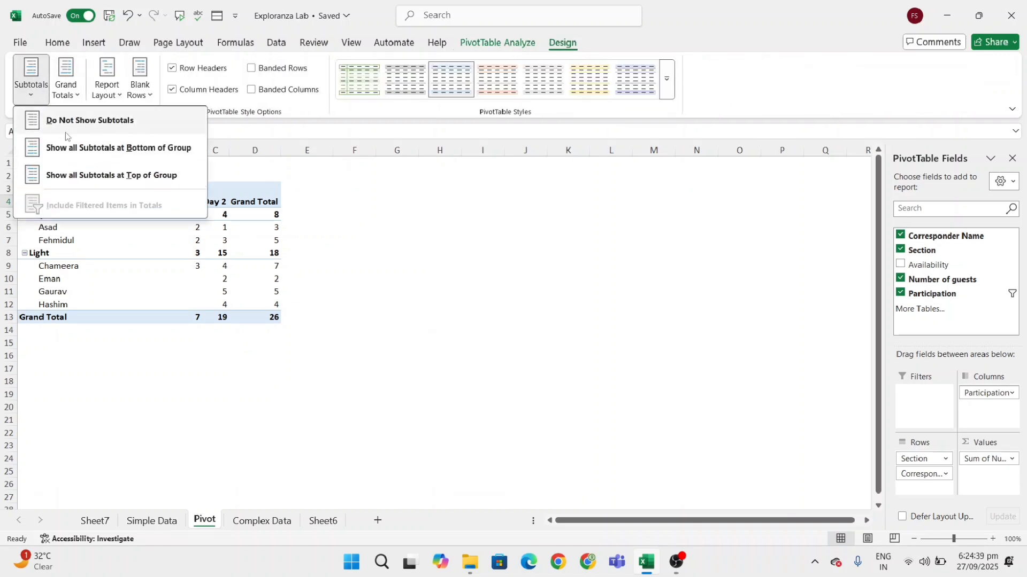
{"action": "left_click", "coordinate": [95, 126]}
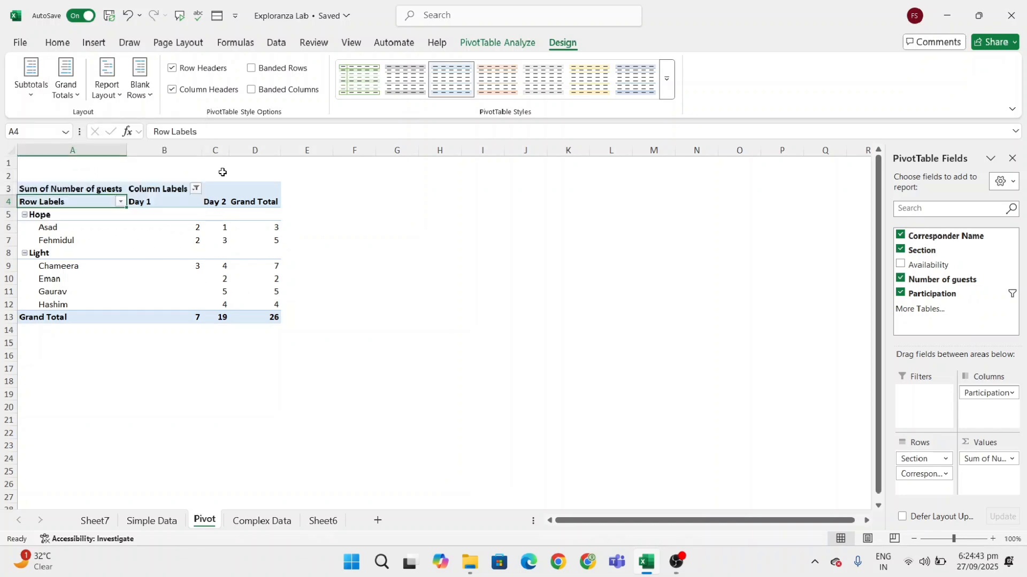
- Switch the PivotTable's report layout to tabular form and narrow the Section column
{"action": "left_click", "coordinate": [112, 99]}
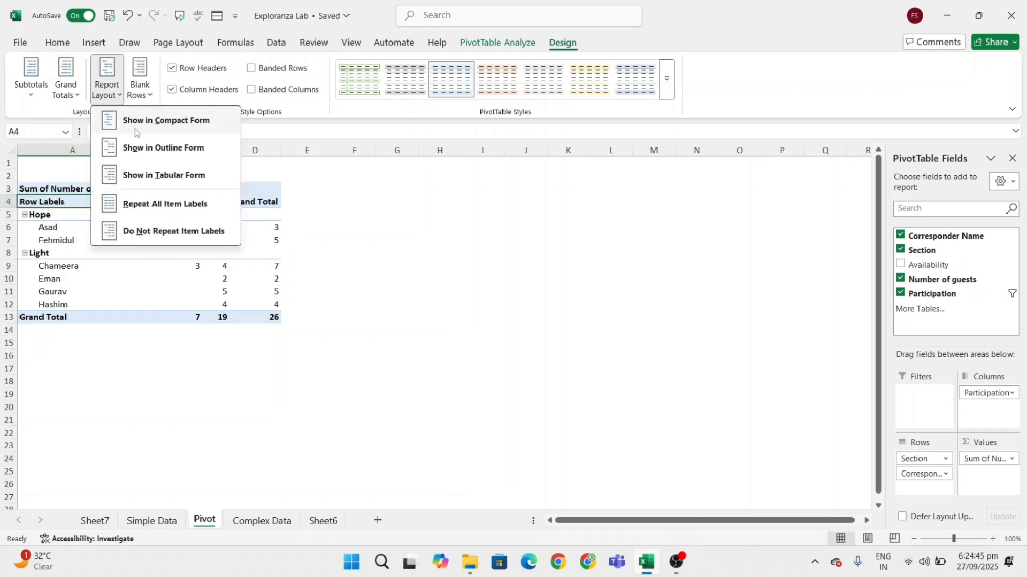
{"action": "left_click", "coordinate": [169, 179]}
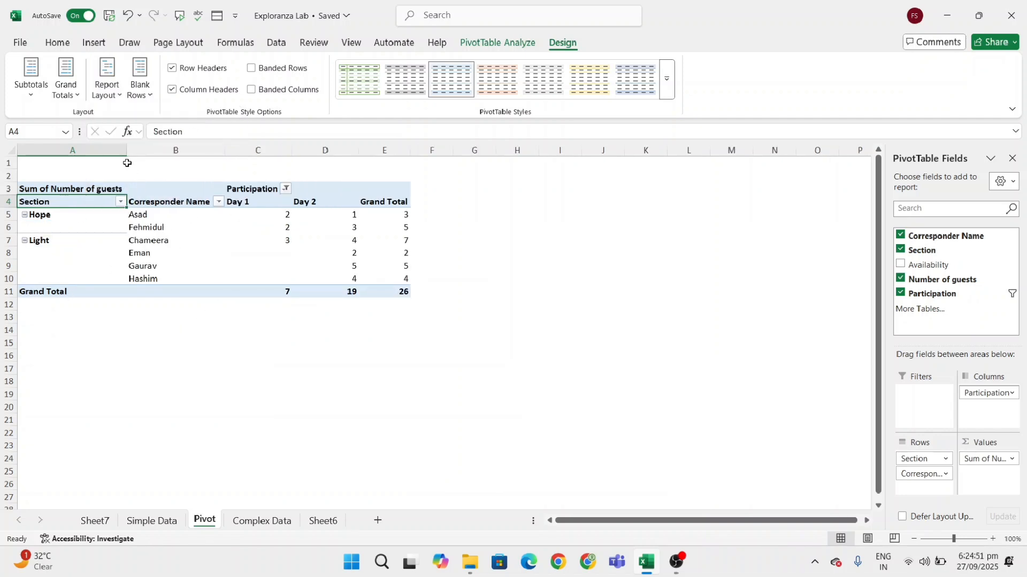
{"action": "left_click_drag", "start_coordinate": [126, 150], "coordinate": [94, 150]}
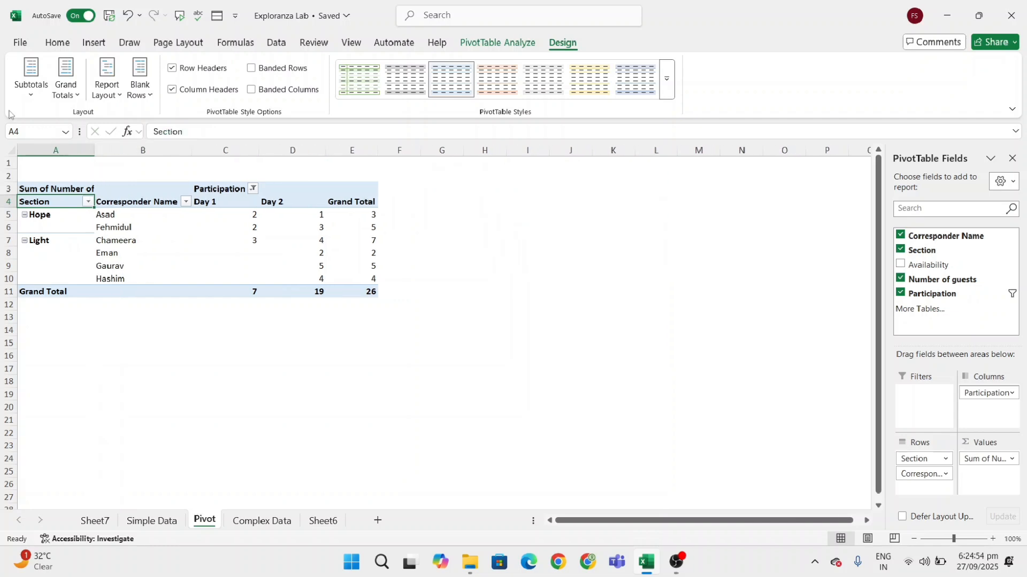
- Turn off autofitting of column widths on update in the PivotTable options
{"action": "left_click", "coordinate": [503, 44]}
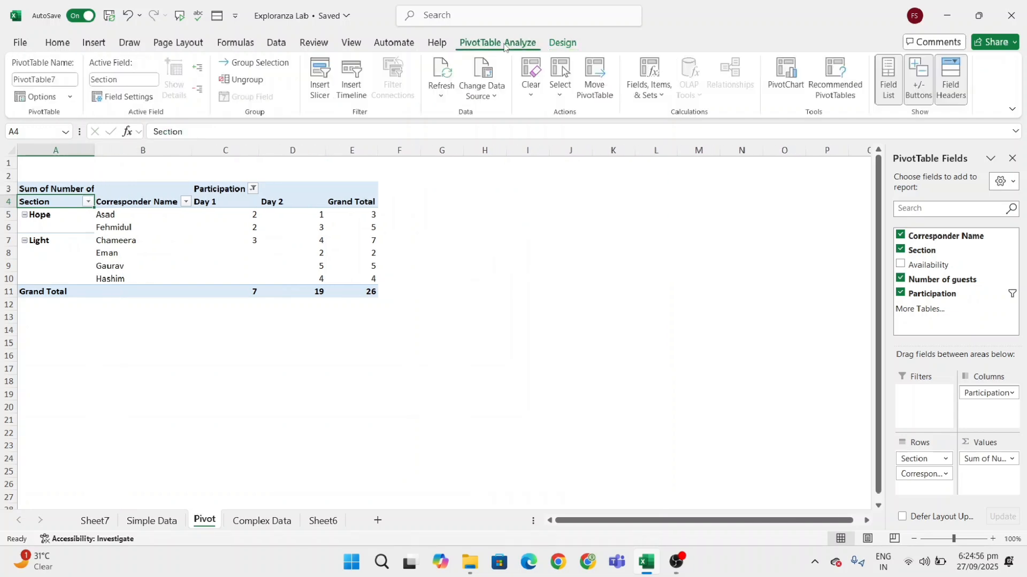
{"action": "left_click", "coordinate": [70, 97]}
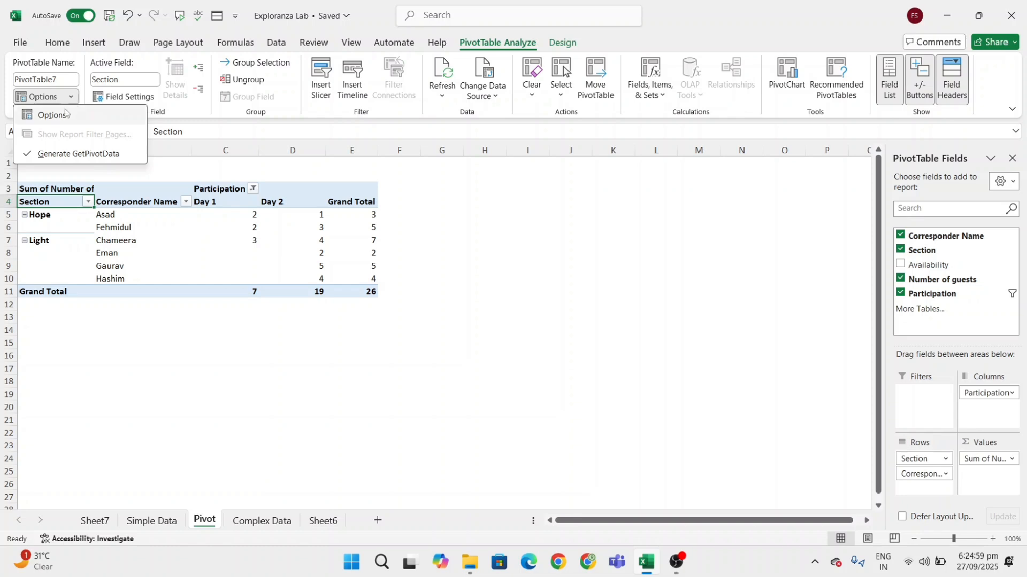
{"action": "left_click", "coordinate": [62, 121]}
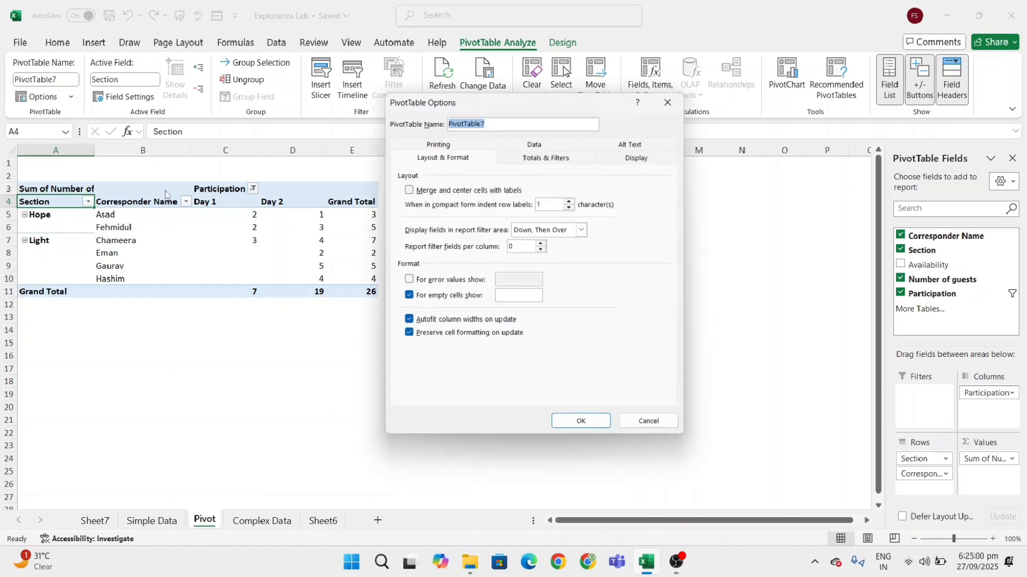
{"action": "left_click", "coordinate": [438, 321]}
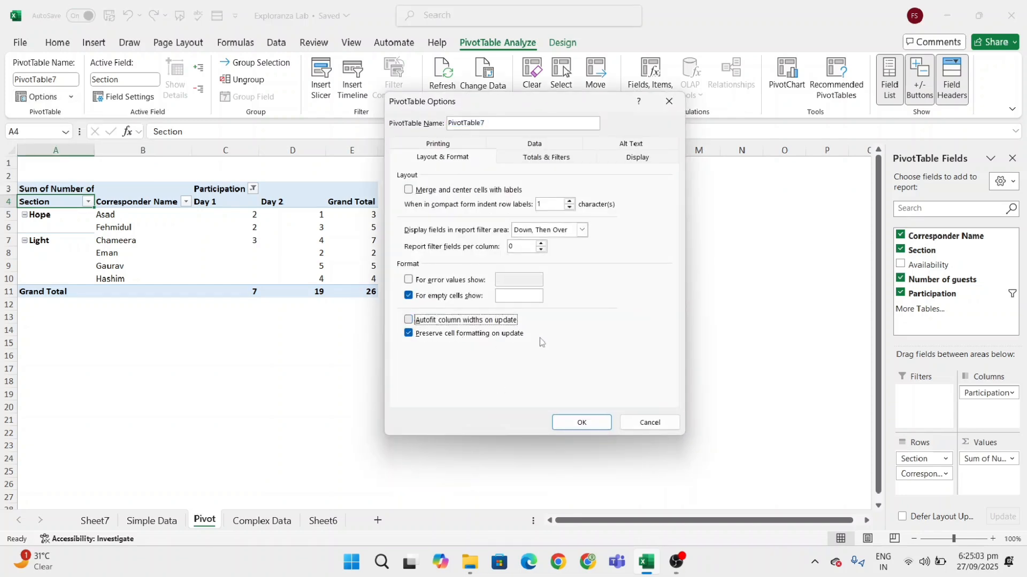
{"action": "left_click", "coordinate": [577, 422]}
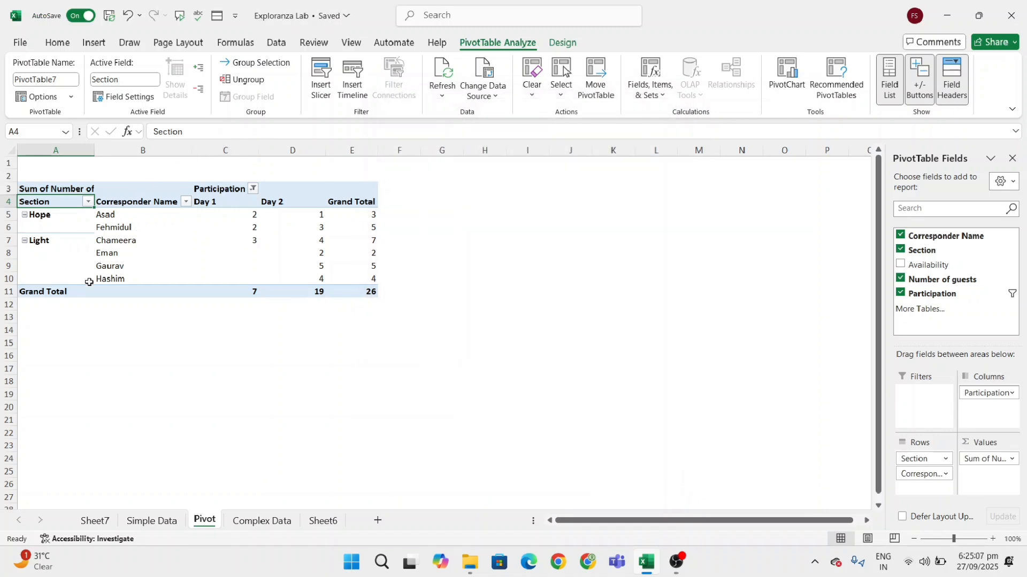
- Narrow the PivotTable's Section, Corresponder Name, Day 1 and Day 2 columns
{"action": "left_click_drag", "start_coordinate": [94, 151], "coordinate": [85, 154]}
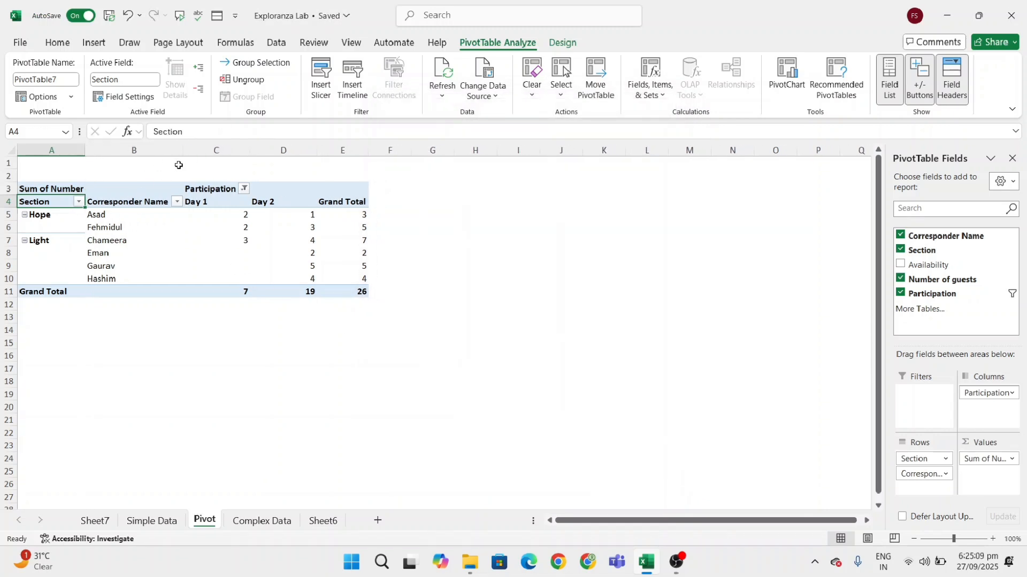
{"action": "left_click_drag", "start_coordinate": [180, 152], "coordinate": [149, 156]}
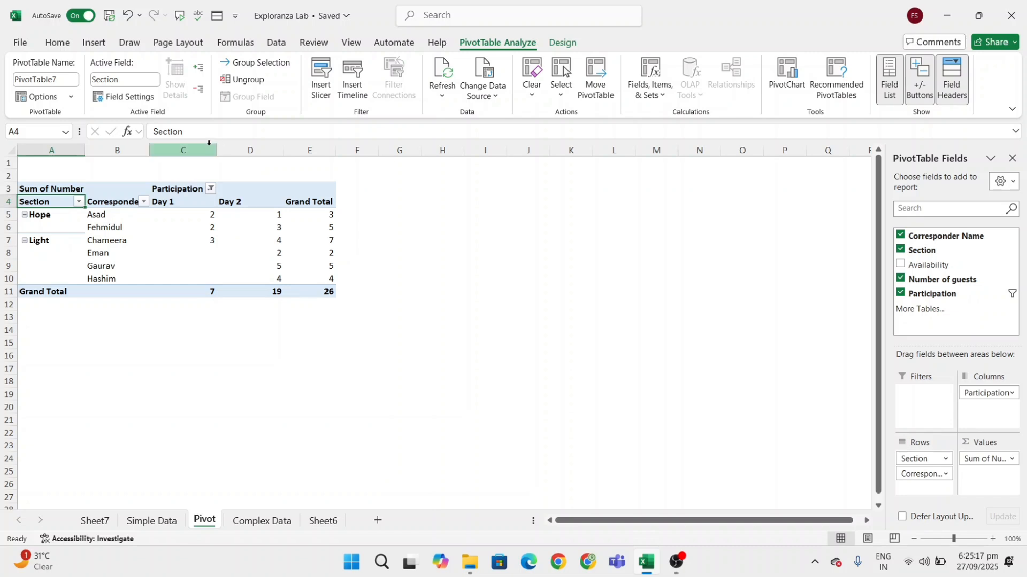
{"action": "left_click_drag", "start_coordinate": [215, 152], "coordinate": [206, 153]}
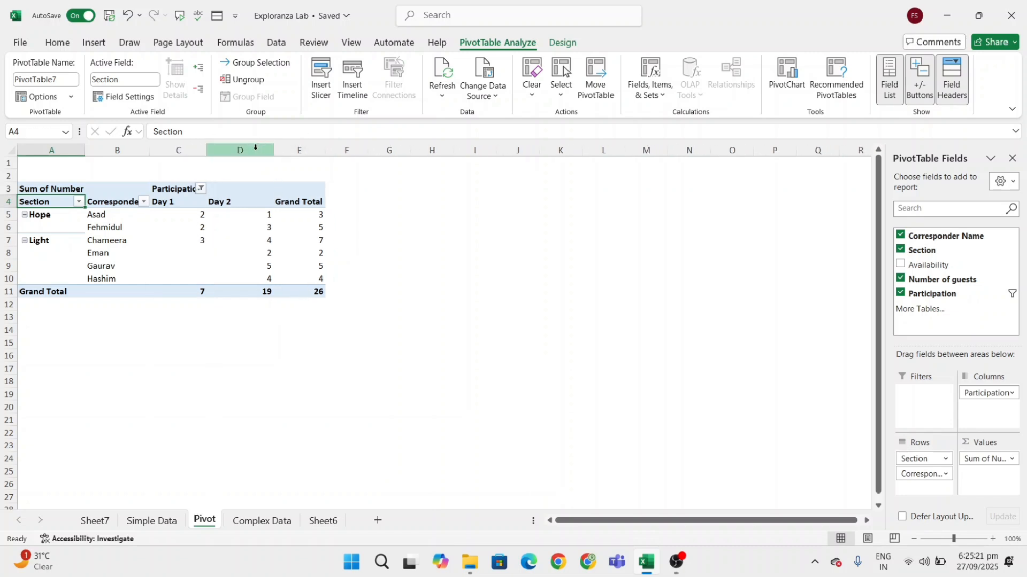
{"action": "left_click_drag", "start_coordinate": [273, 151], "coordinate": [263, 151]}
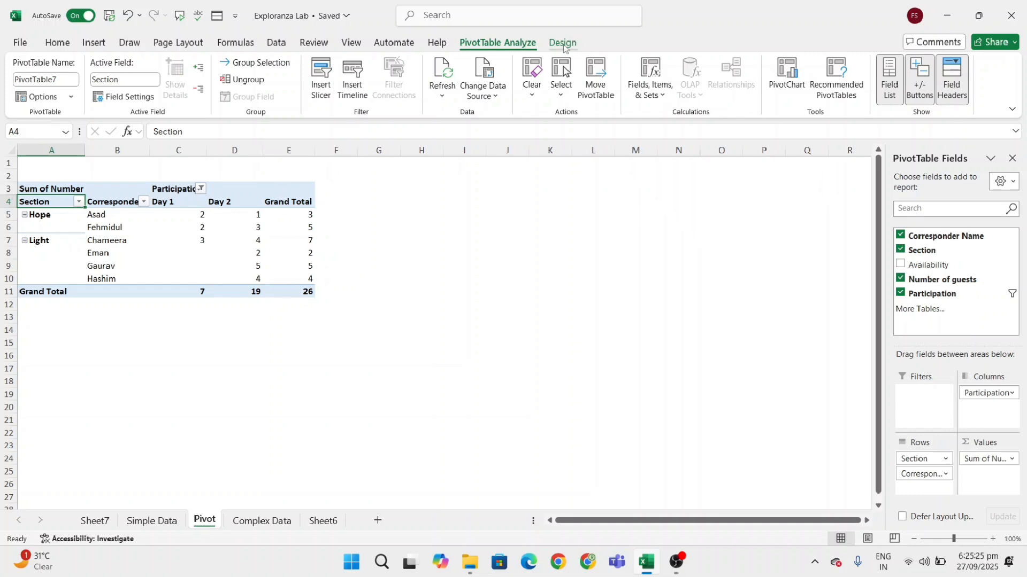
- Show the PivotTable's grand totals for columns only, and return to the Complex Data sheet
{"action": "left_click", "coordinate": [562, 43]}
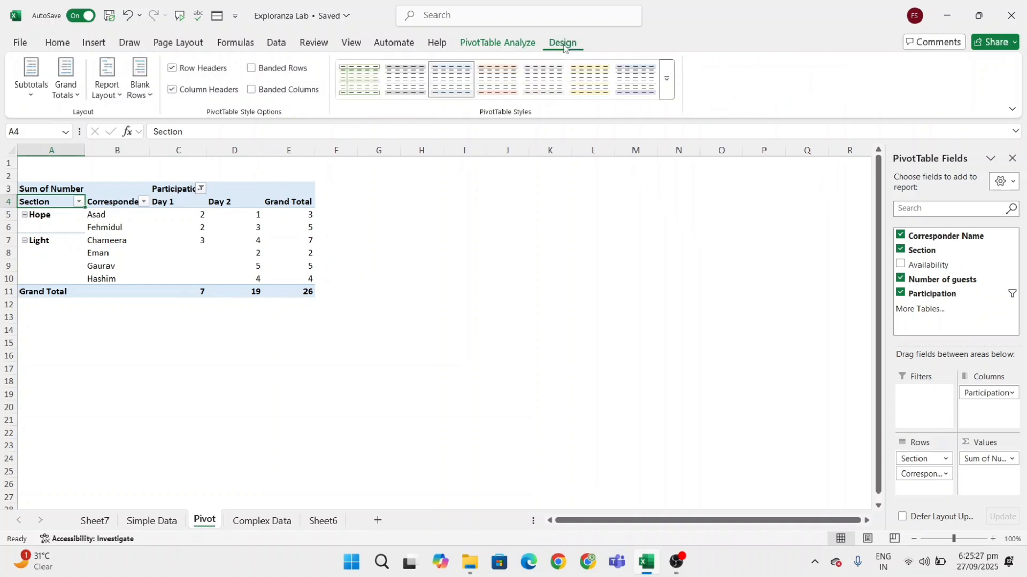
{"action": "left_click", "coordinate": [75, 101]}
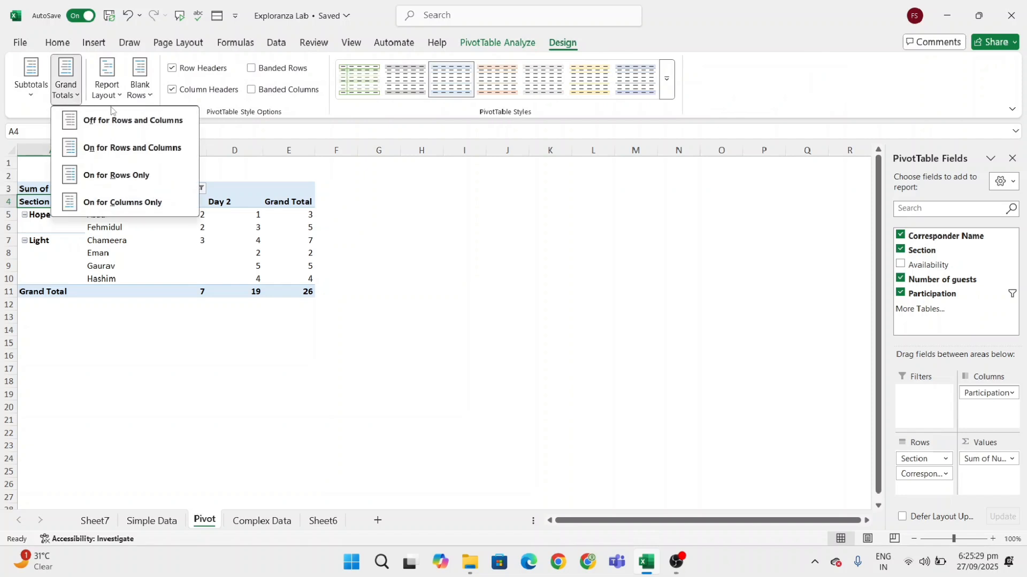
{"action": "left_click", "coordinate": [131, 208]}
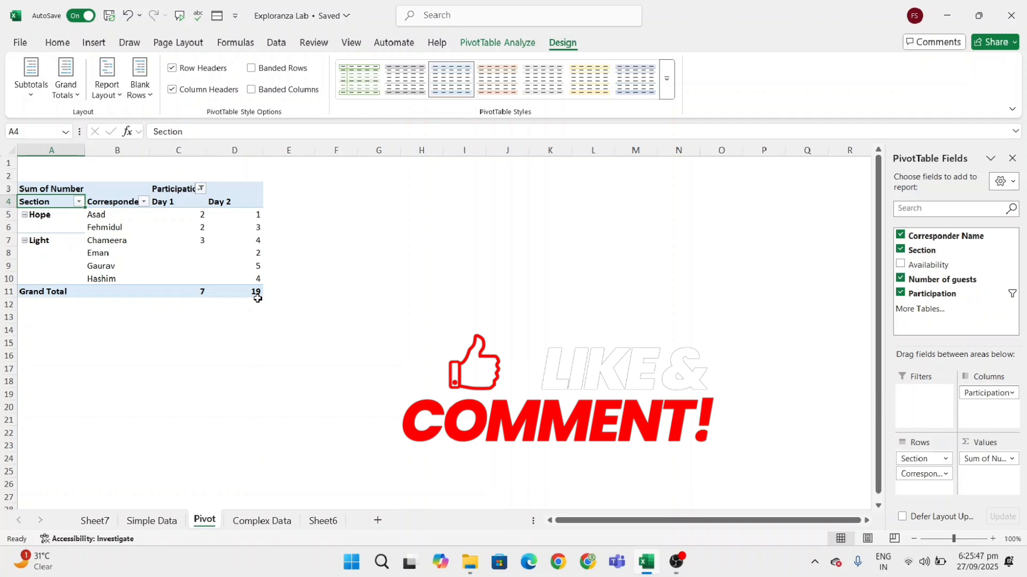
{"action": "left_click", "coordinate": [262, 521]}
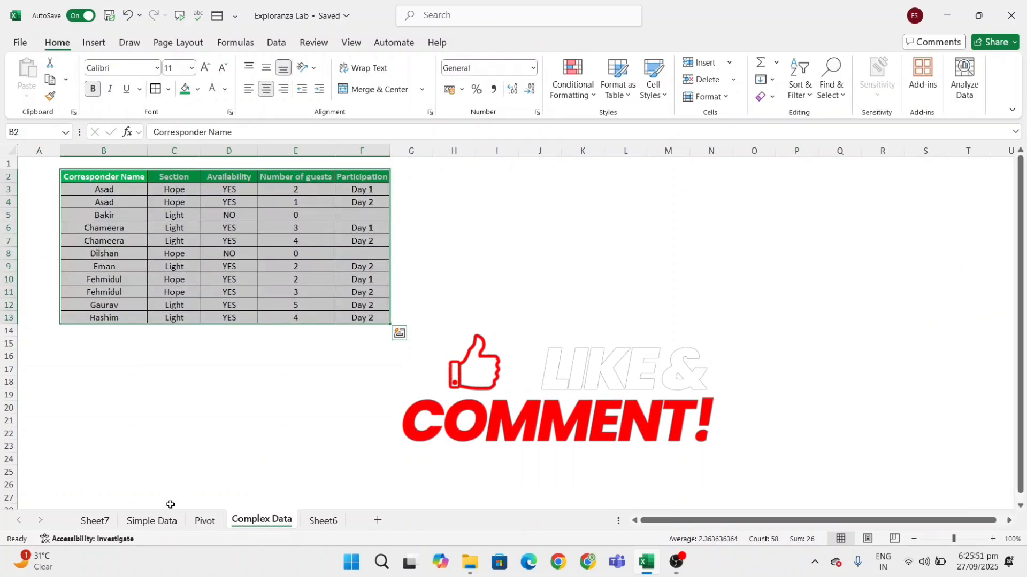